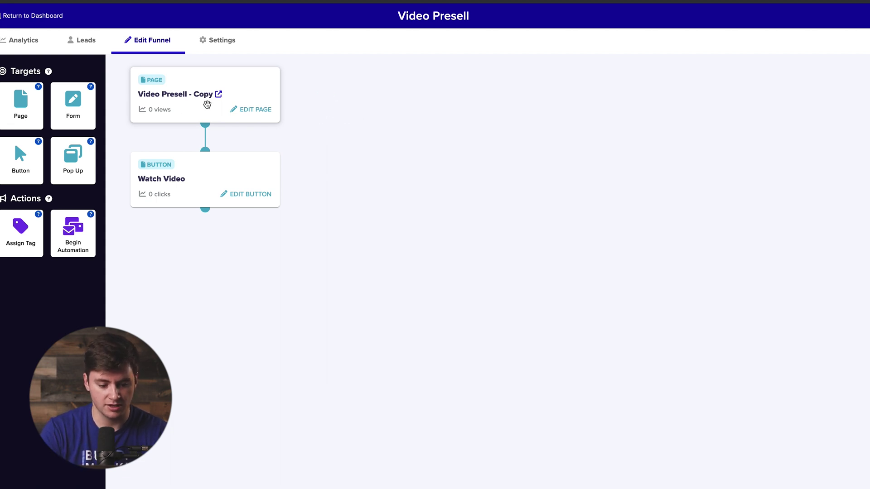
Move the Watch Video button block lower in the funnel and open the Video Presell - Copy page for editing
{"action": "left_click_drag", "start_coordinate": [197, 190], "coordinate": [182, 219]}
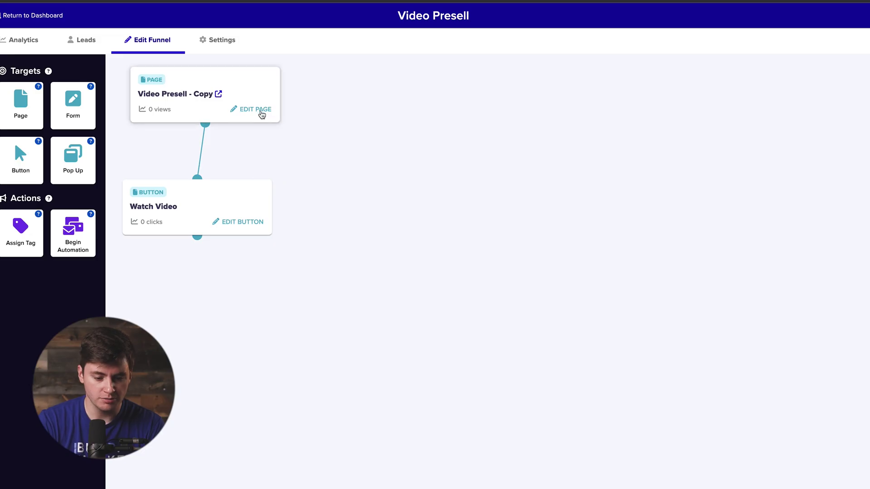
{"action": "left_click", "coordinate": [255, 109]}
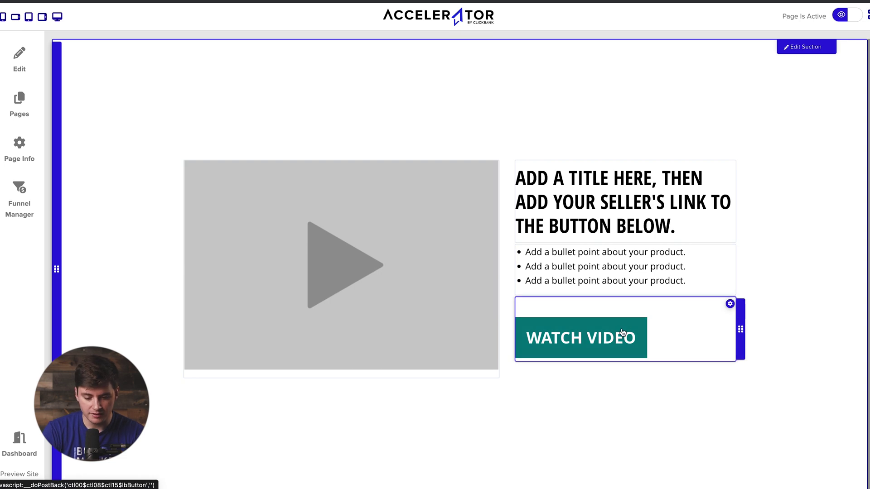
Set the page section's number of columns to 1 and save the section settings
{"action": "left_click", "coordinate": [356, 268]}
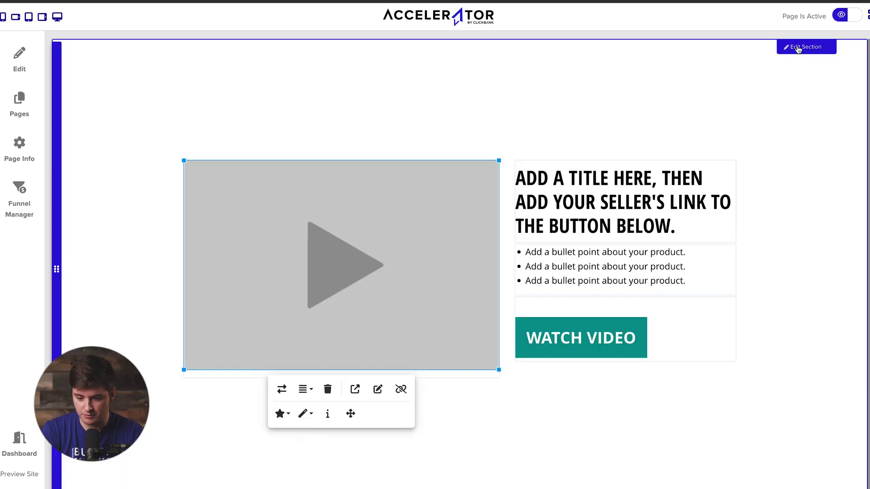
{"action": "left_click", "coordinate": [801, 48]}
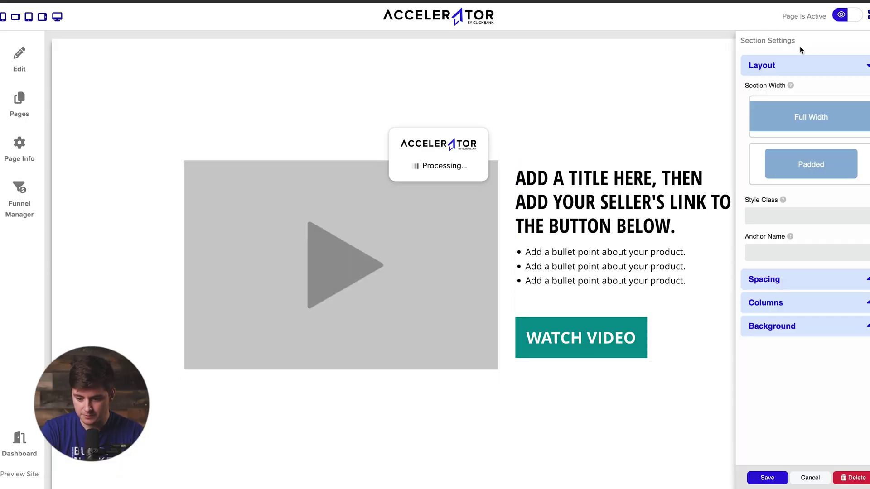
{"action": "left_click", "coordinate": [784, 303]}
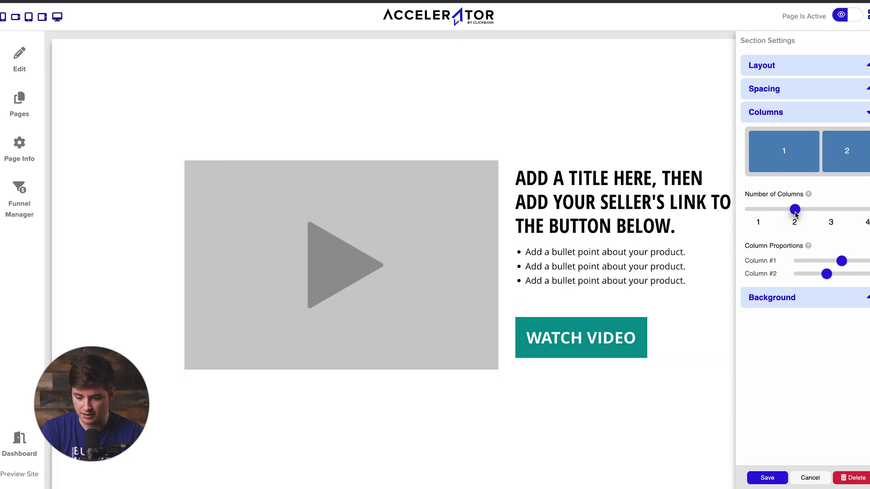
{"action": "left_click", "coordinate": [766, 478]}
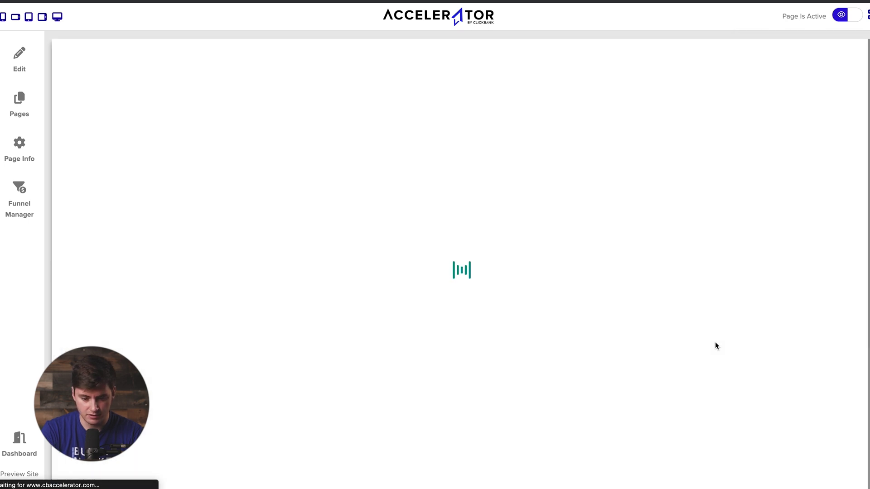
Move the title block above the video placeholder image
{"action": "scroll", "coordinate": [626, 330], "scroll_direction": "down", "scroll_amount": 4}
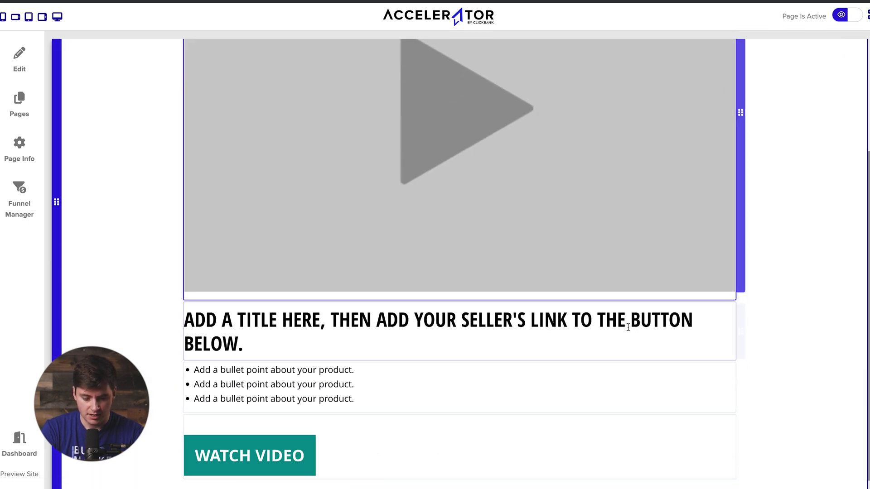
{"action": "scroll", "coordinate": [627, 331], "scroll_direction": "up", "scroll_amount": 2}
{"action": "scroll", "coordinate": [537, 237], "scroll_direction": "down", "scroll_amount": 2}
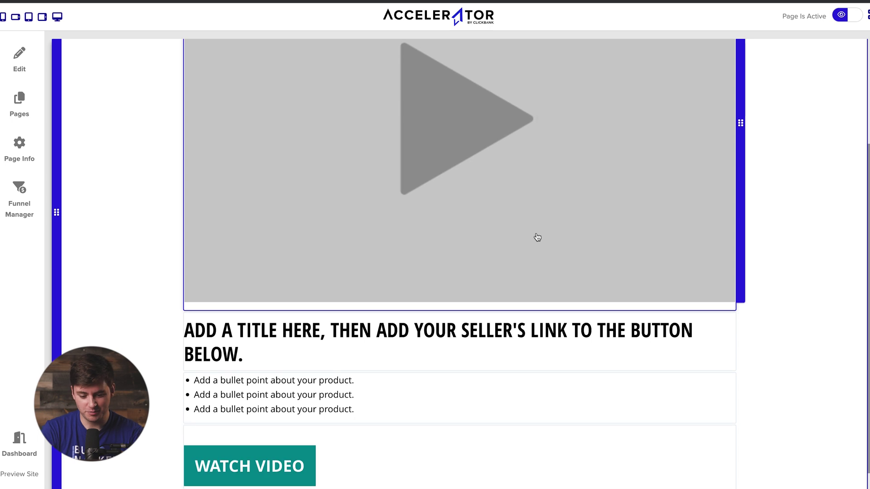
{"action": "left_click_drag", "start_coordinate": [738, 353], "coordinate": [608, 144]}
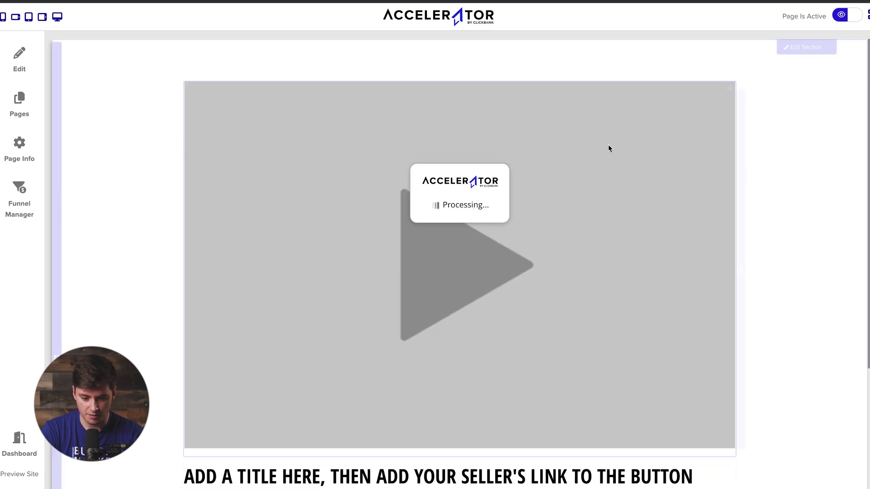
Review the single-column layout from the title down to the bullet points and the Watch Video button
{"action": "scroll", "coordinate": [580, 317], "scroll_direction": "down", "scroll_amount": 4}
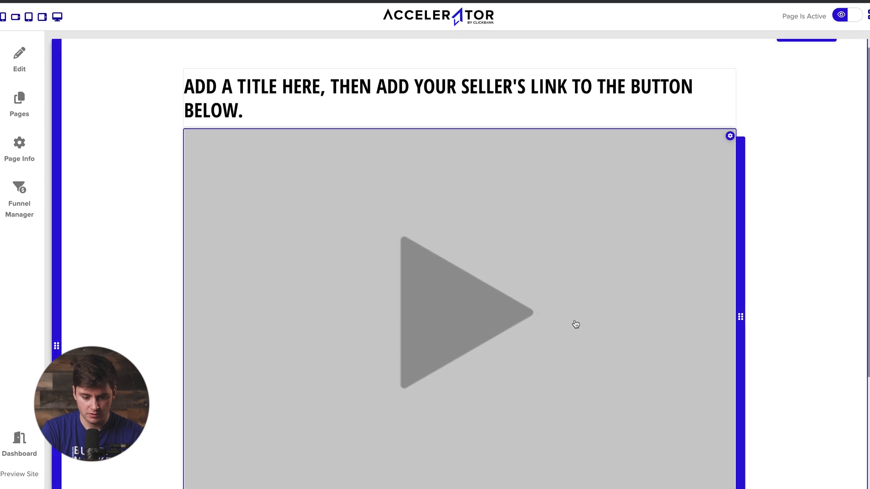
{"action": "scroll", "coordinate": [575, 324], "scroll_direction": "up", "scroll_amount": 3}
{"action": "scroll", "coordinate": [575, 324], "scroll_direction": "down", "scroll_amount": 3}
{"action": "scroll", "coordinate": [576, 324], "scroll_direction": "up", "scroll_amount": 3}
{"action": "scroll", "coordinate": [575, 324], "scroll_direction": "down", "scroll_amount": 2}
{"action": "scroll", "coordinate": [575, 324], "scroll_direction": "up", "scroll_amount": 2}
{"action": "scroll", "coordinate": [575, 324], "scroll_direction": "down", "scroll_amount": 4}
{"action": "scroll", "coordinate": [576, 324], "scroll_direction": "up", "scroll_amount": 4}
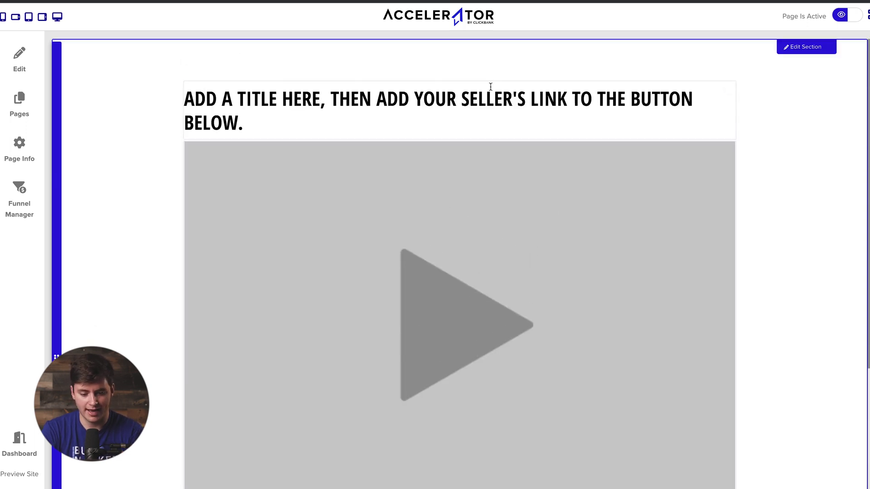
{"action": "scroll", "coordinate": [481, 279], "scroll_direction": "down", "scroll_amount": 4}
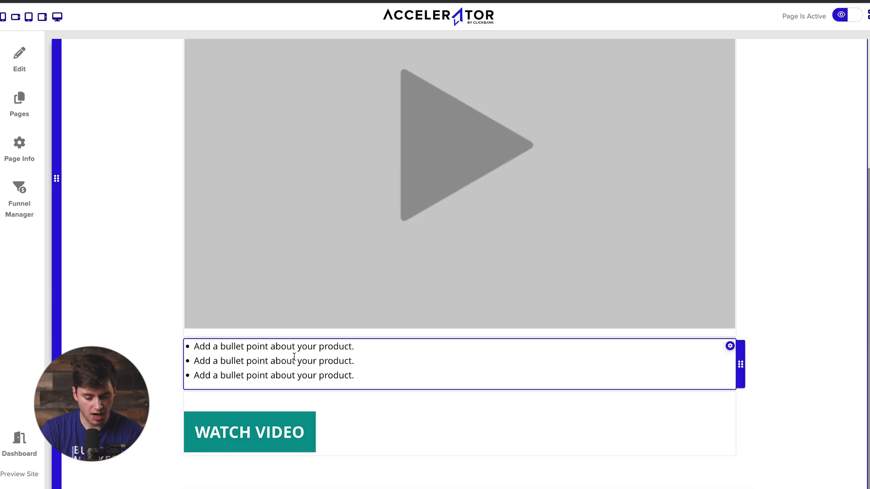
{"action": "scroll", "coordinate": [396, 373], "scroll_direction": "up", "scroll_amount": 3}
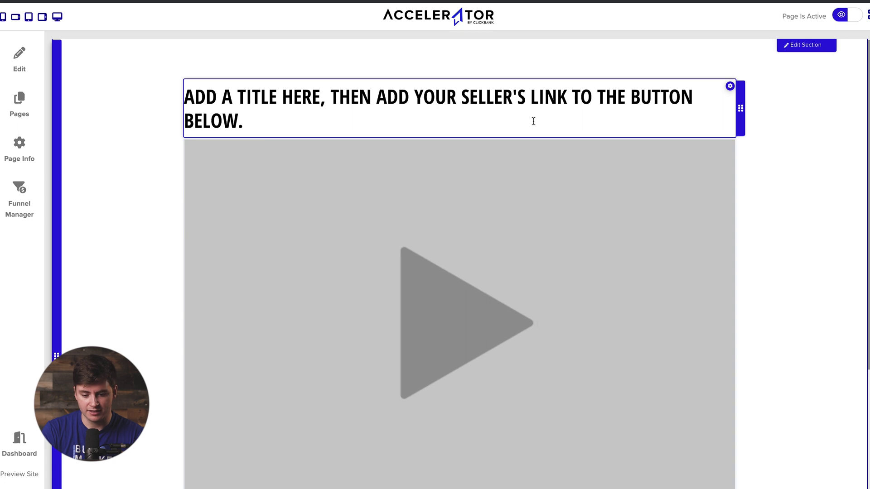
Replace the placeholder video image with the green-bordered tinnitus illustration that carries a play button
{"action": "scroll", "coordinate": [534, 121], "scroll_direction": "down", "scroll_amount": 2}
{"action": "left_click", "coordinate": [535, 125]}
{"action": "left_click", "coordinate": [471, 431]}
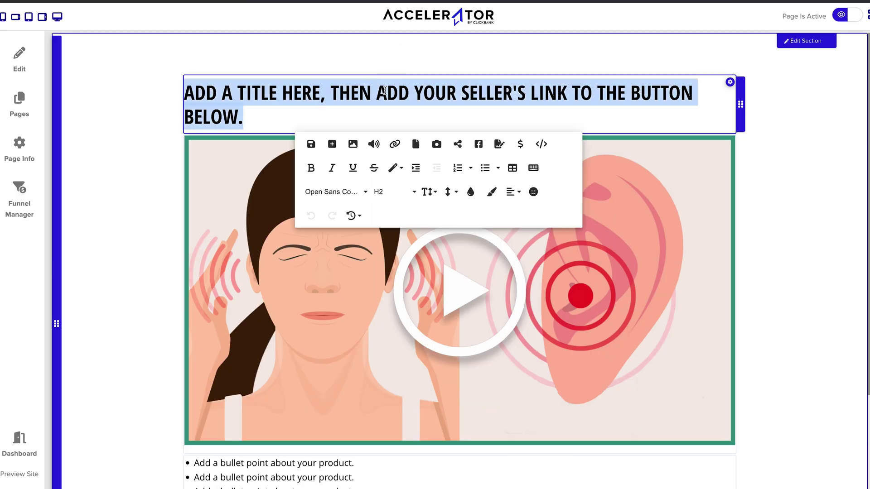
Replace the title text with "BREAKTHROUGH DISCOVERY: NOBEL PRIZE WINNING WAY TO STOP HEARING LOSS AND TINNITUS FOR GOOD (WATCH NOW)"
{"action": "type", "text": "BREAKTHROUGH DISCOVERY: NOBEL PRIZE WINNING WAY TO STOP HEARING LOSS AND TINNITUS FOR GOOD (WATCH NOW)"}
Replace the bullet points with tinnitus copy running from "Millions of individuals experience tinnitus" to "Click below to watch the special video and get relief:"
{"action": "scroll", "coordinate": [453, 245], "scroll_direction": "down", "scroll_amount": 5}
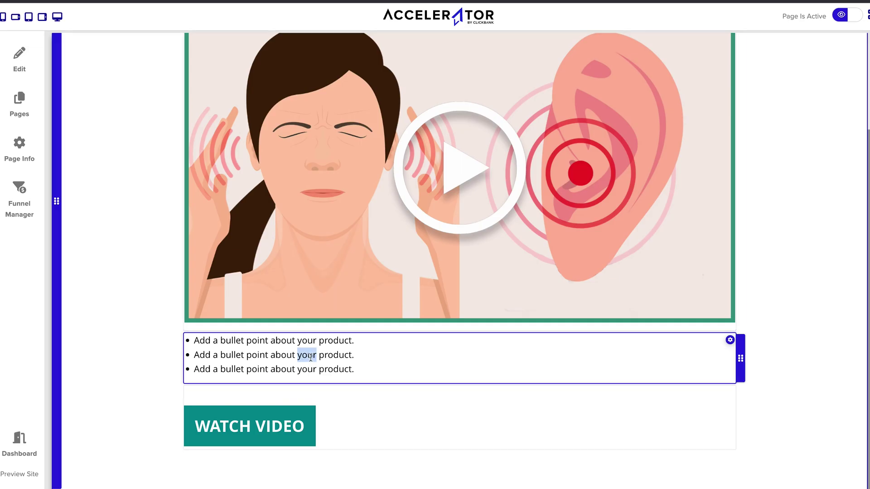
{"action": "type", "text": "Millions of individuals experience tinnitus so severe that they are actively seeking medical assistance.  Recent research breakthroughs have at last unraveled the root cause of tinnitus, revealing its underlying causes, its impact on the brain.  FINALLY, a breakthrough medical discovery has found a way to put an end to whistling and hearing loss for good.  Click below to watch the special video and get relief:"}
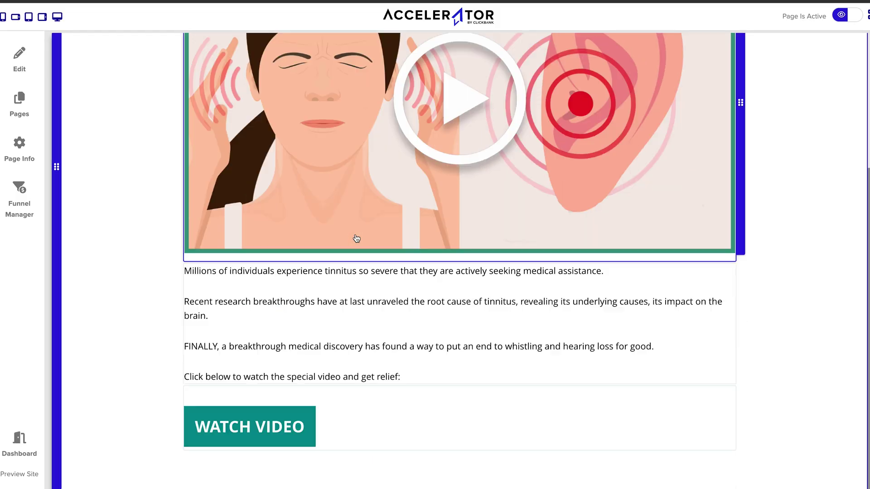
{"action": "scroll", "coordinate": [356, 239], "scroll_direction": "up", "scroll_amount": 2}
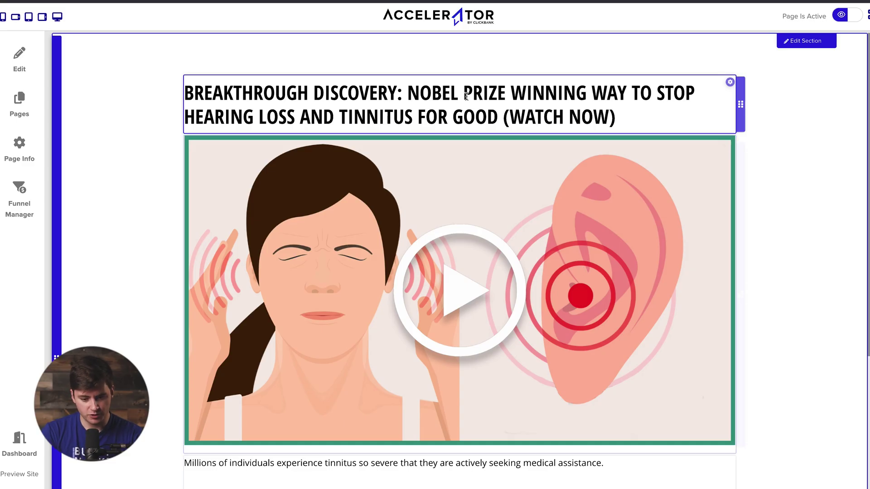
Add a text content module directly below the Watch Video button
{"action": "scroll", "coordinate": [534, 67], "scroll_direction": "down", "scroll_amount": 4}
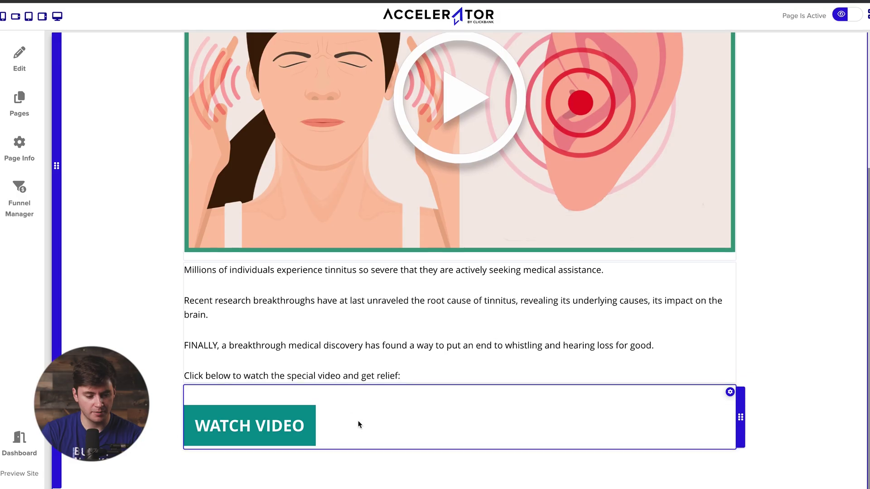
{"action": "left_click", "coordinate": [36, 69]}
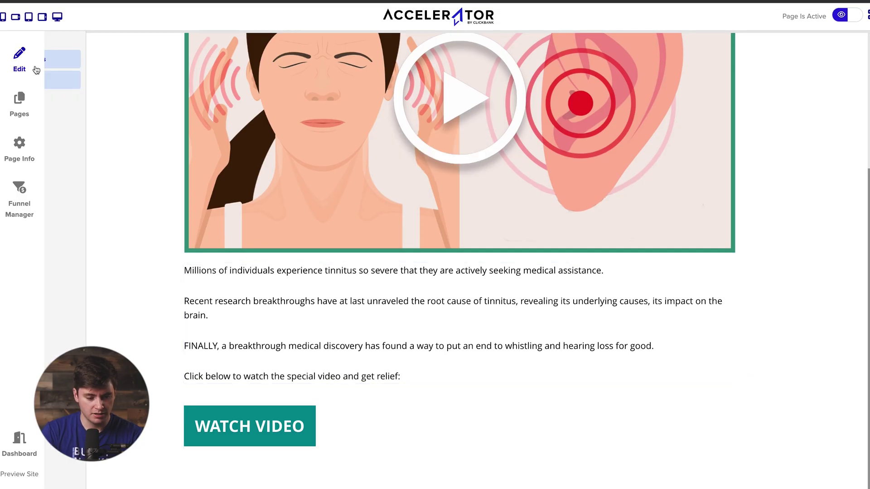
{"action": "left_click", "coordinate": [76, 85]}
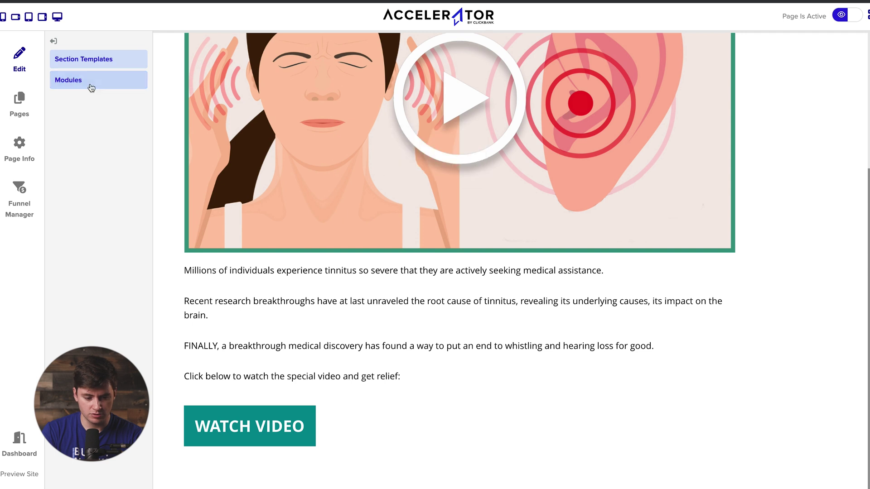
{"action": "left_click_drag", "start_coordinate": [203, 103], "coordinate": [362, 385]}
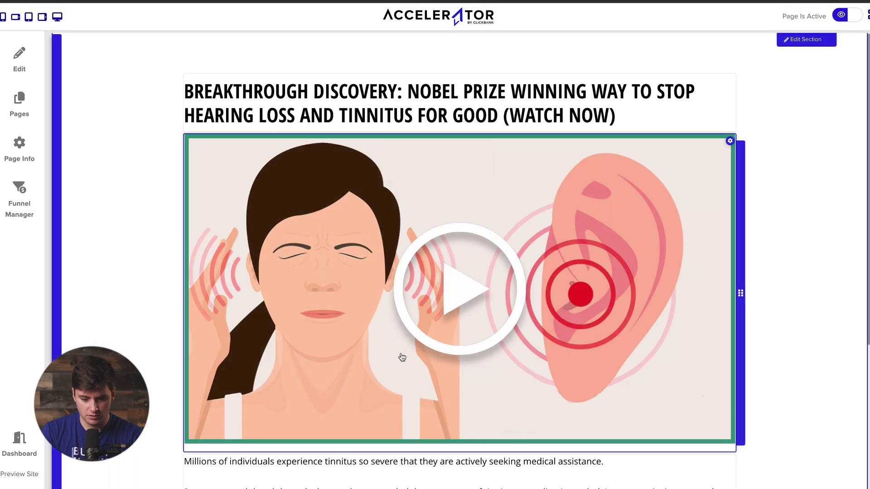
Replace the new block's text with "IMPORTANT: If you've ever wanted to get rid of", naming pain points 1-3, then "This Special Video is for you."
{"action": "scroll", "coordinate": [317, 408], "scroll_direction": "down", "scroll_amount": 5}
{"action": "left_click", "coordinate": [311, 435]}
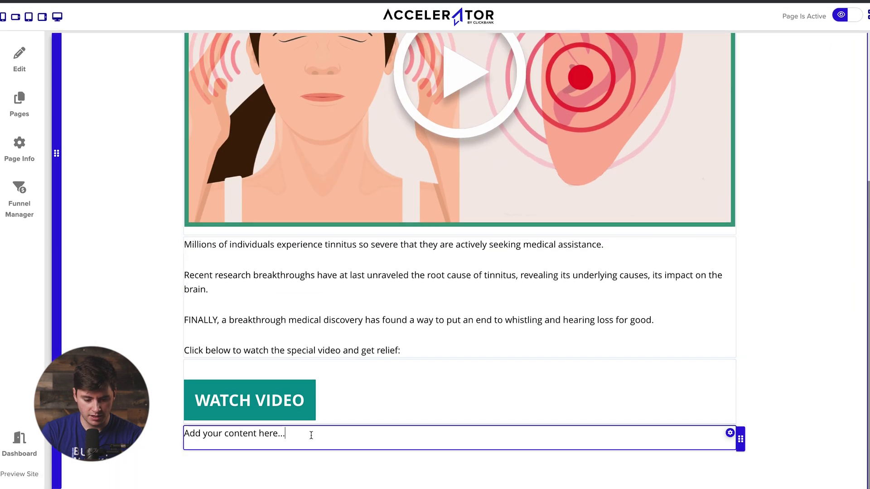
{"action": "key", "text": "ctrl+a"}
{"action": "type", "text": "IMPORTANT: If you've ever wanted to get rid of pain point 1 or pain point 2 or pain point 3 - This Special Video is for you."}
{"action": "left_click", "coordinate": [769, 413]}
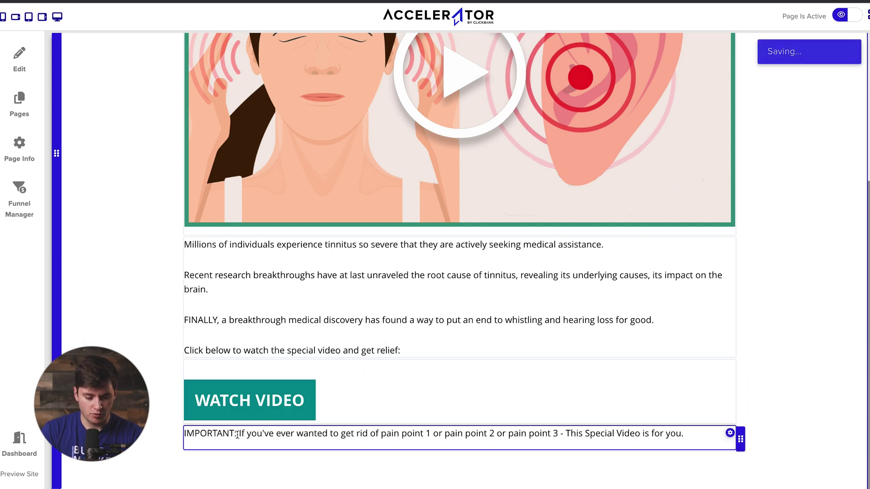
{"action": "left_click_drag", "start_coordinate": [208, 434], "coordinate": [185, 433]}
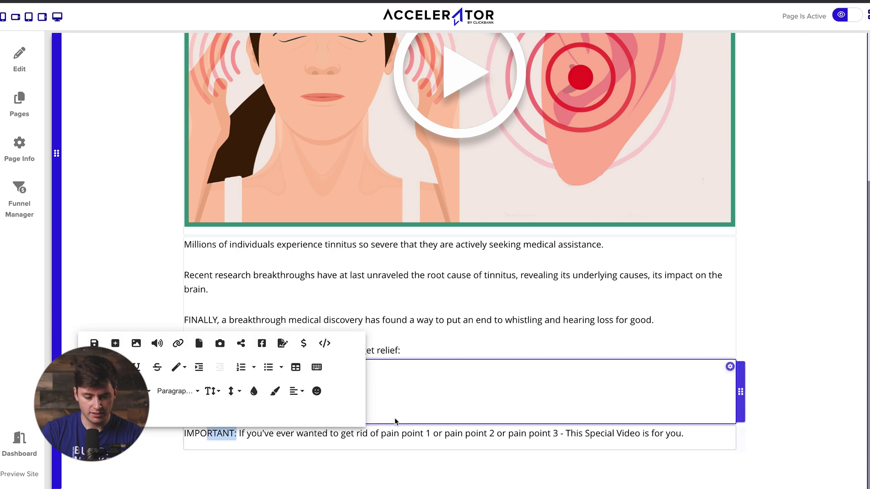
Review the headline, the tinnitus image and the body copy on the edited page
{"action": "scroll", "coordinate": [585, 209], "scroll_direction": "up", "scroll_amount": 5}
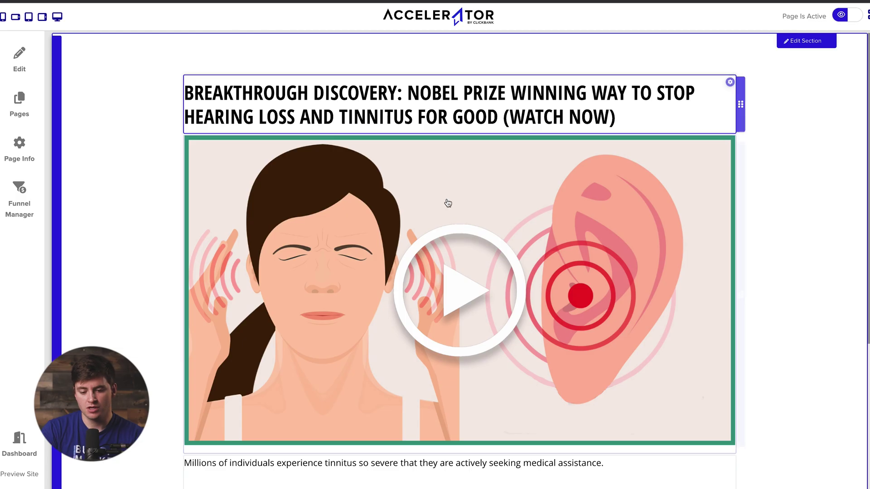
{"action": "scroll", "coordinate": [477, 249], "scroll_direction": "down", "scroll_amount": 2}
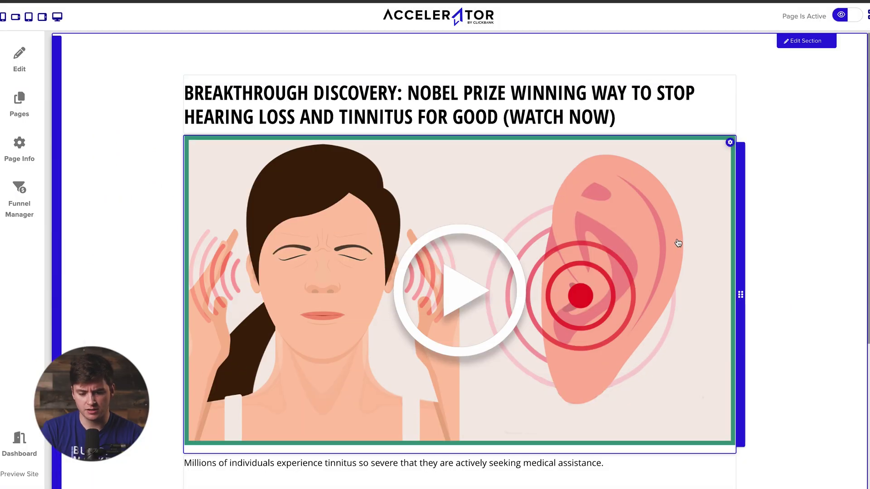
{"action": "scroll", "coordinate": [678, 244], "scroll_direction": "down", "scroll_amount": 1}
{"action": "scroll", "coordinate": [678, 243], "scroll_direction": "up", "scroll_amount": 1}
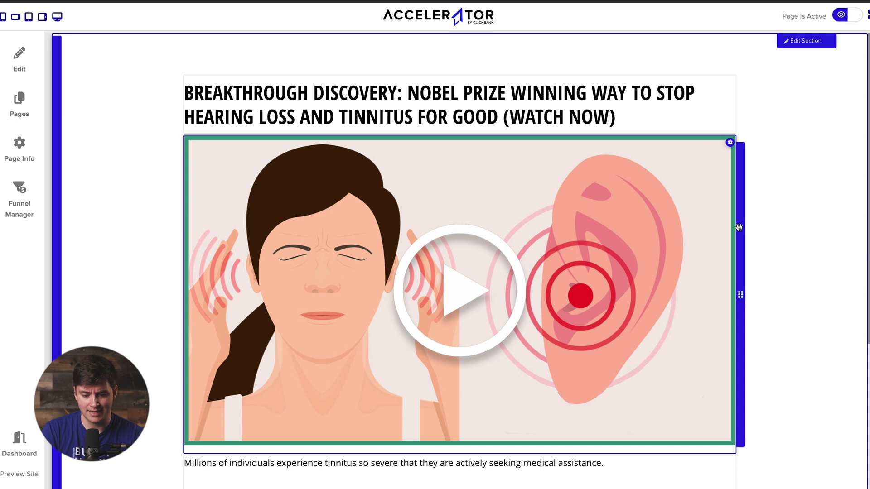
{"action": "scroll", "coordinate": [748, 263], "scroll_direction": "down", "scroll_amount": 1}
{"action": "scroll", "coordinate": [748, 263], "scroll_direction": "up", "scroll_amount": 1}
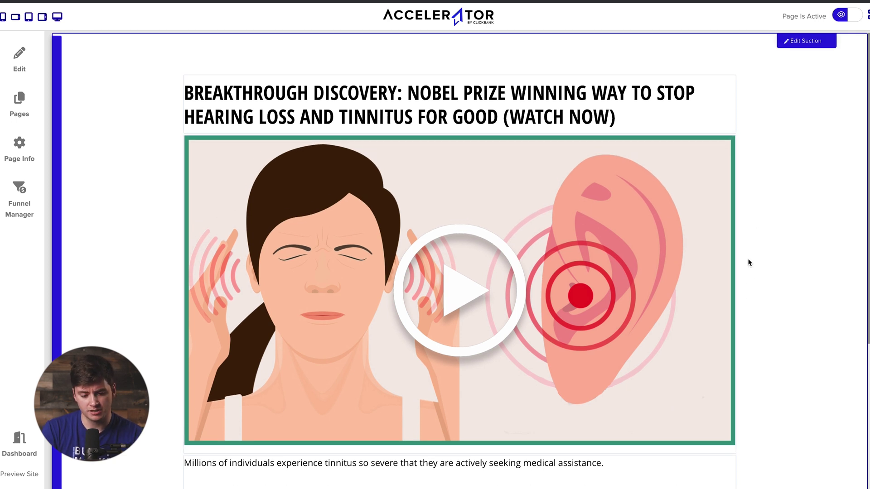
{"action": "scroll", "coordinate": [756, 234], "scroll_direction": "down", "scroll_amount": 2}
{"action": "scroll", "coordinate": [756, 234], "scroll_direction": "up", "scroll_amount": 2}
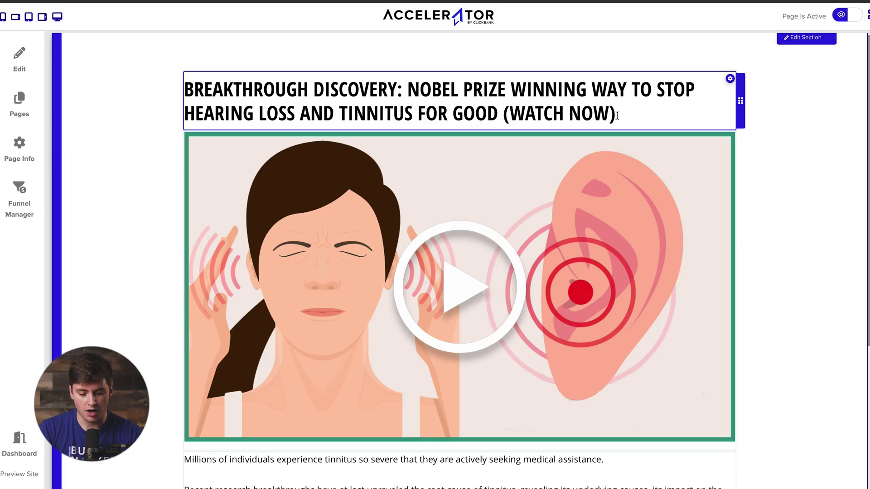
{"action": "scroll", "coordinate": [617, 115], "scroll_direction": "down", "scroll_amount": 3}
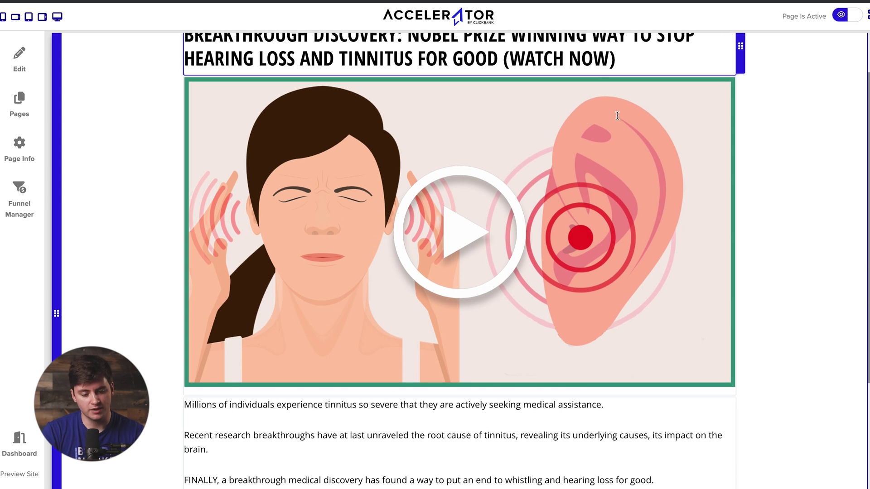
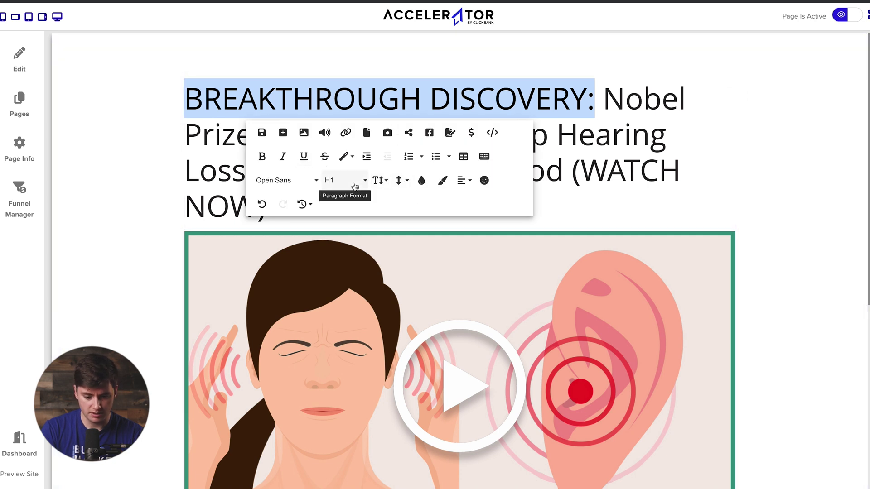
Bold "BREAKTHROUGH DISCOVERY:" in the headline and set the whole headline's font size to 48
{"action": "left_click", "coordinate": [262, 156]}
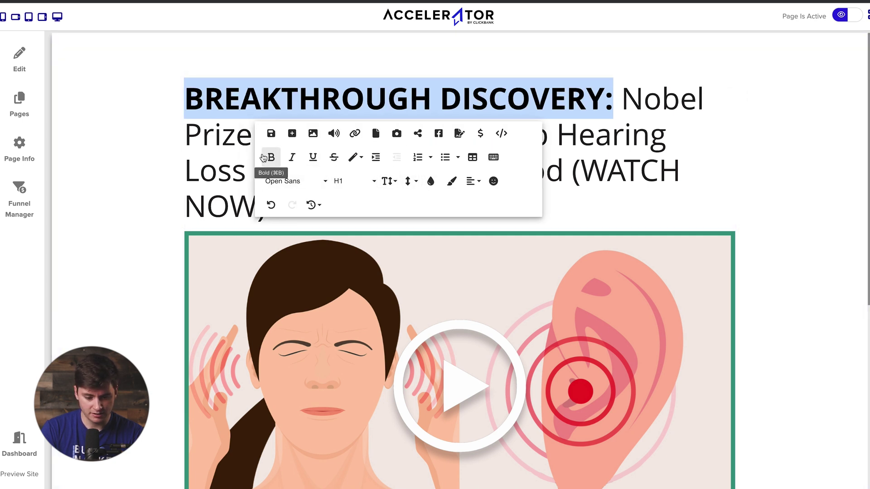
{"action": "left_click", "coordinate": [598, 193]}
{"action": "left_click_drag", "start_coordinate": [418, 189], "coordinate": [185, 95]}
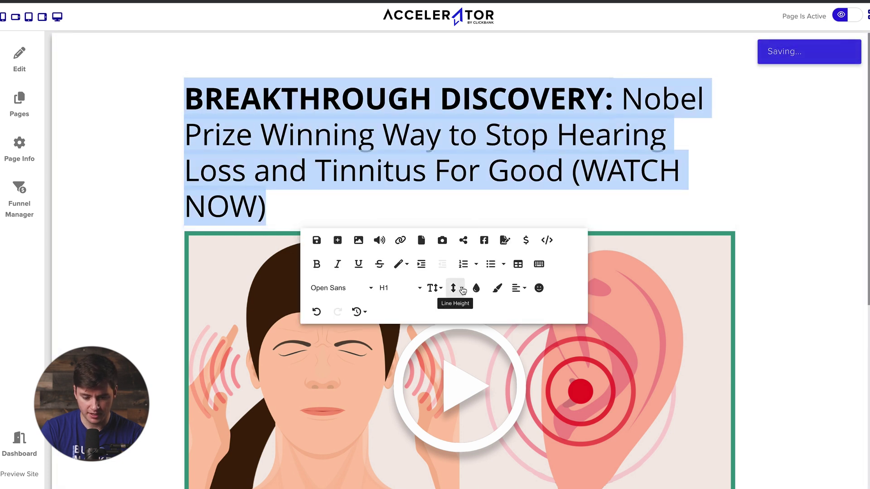
{"action": "left_click", "coordinate": [436, 288]}
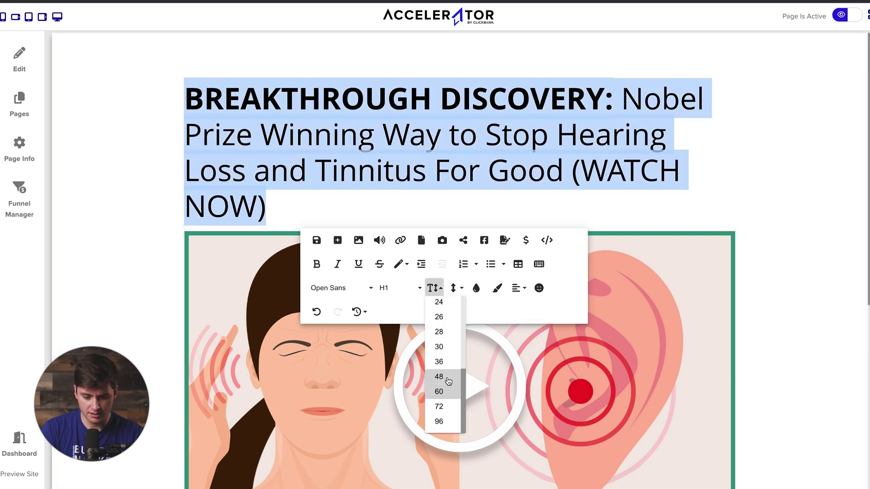
{"action": "left_click", "coordinate": [447, 381]}
Try font size 36 on the whole headline and set it back to 48
{"action": "left_click", "coordinate": [436, 251]}
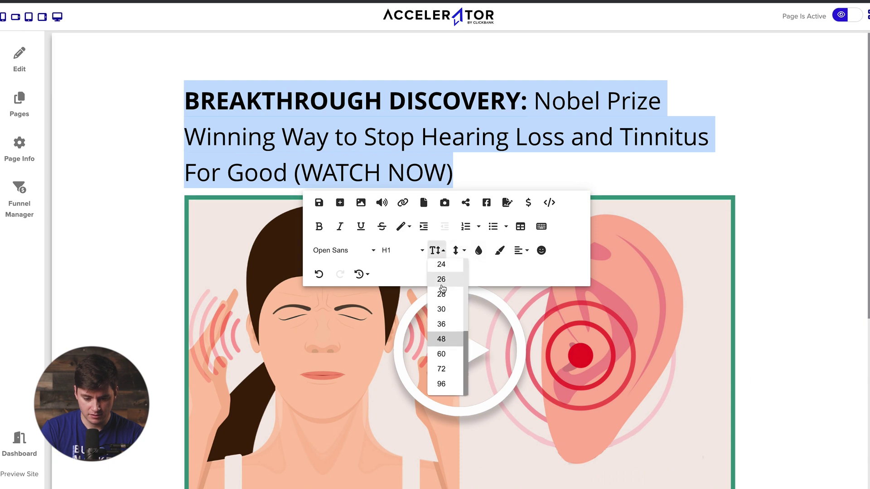
{"action": "left_click", "coordinate": [441, 323]}
{"action": "left_click", "coordinate": [469, 214]}
{"action": "left_click", "coordinate": [450, 218]}
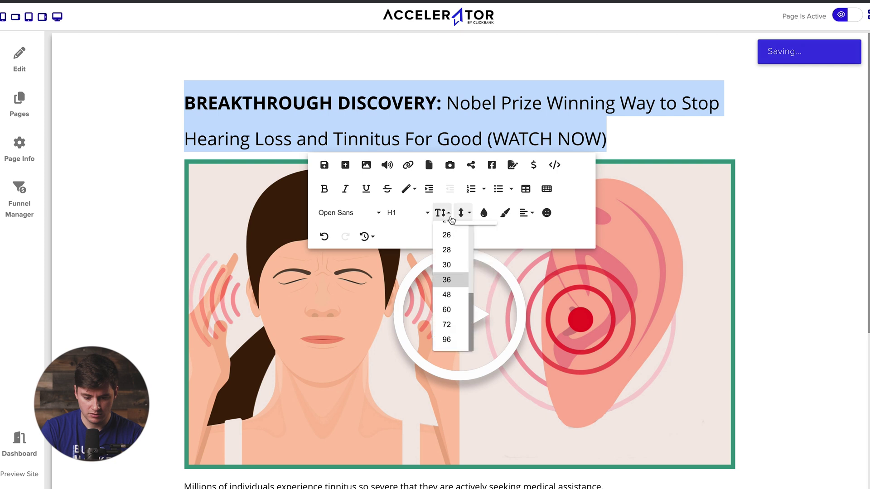
{"action": "left_click", "coordinate": [447, 297]}
{"action": "left_click", "coordinate": [516, 137]}
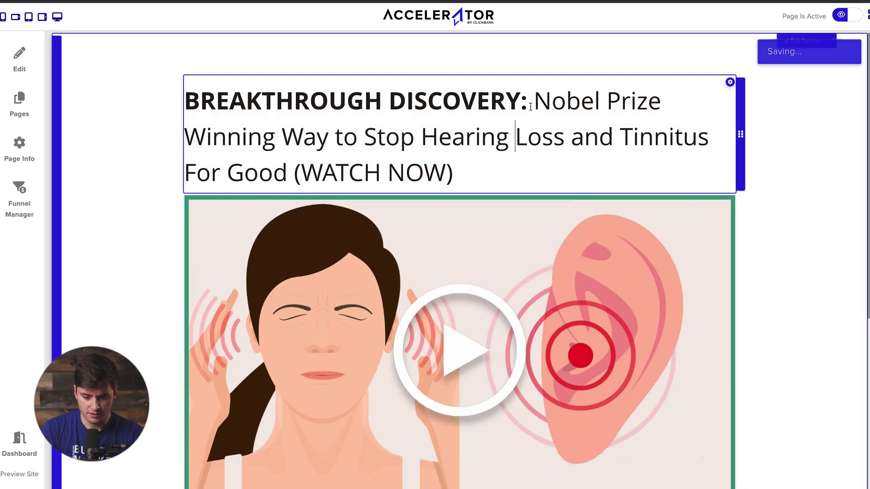
Colour the words "BREAKTHROUGH DISCOVERY:" in the headline teal
{"action": "left_click_drag", "start_coordinate": [528, 101], "coordinate": [184, 96]}
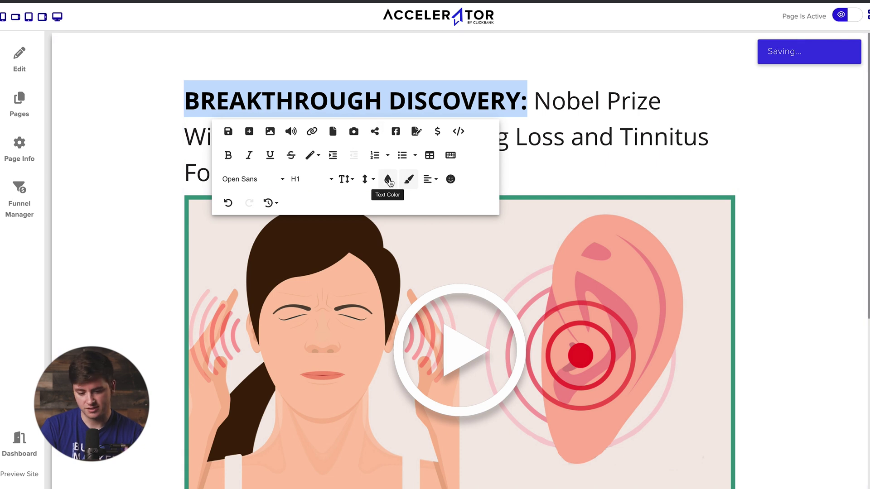
{"action": "left_click", "coordinate": [388, 180]}
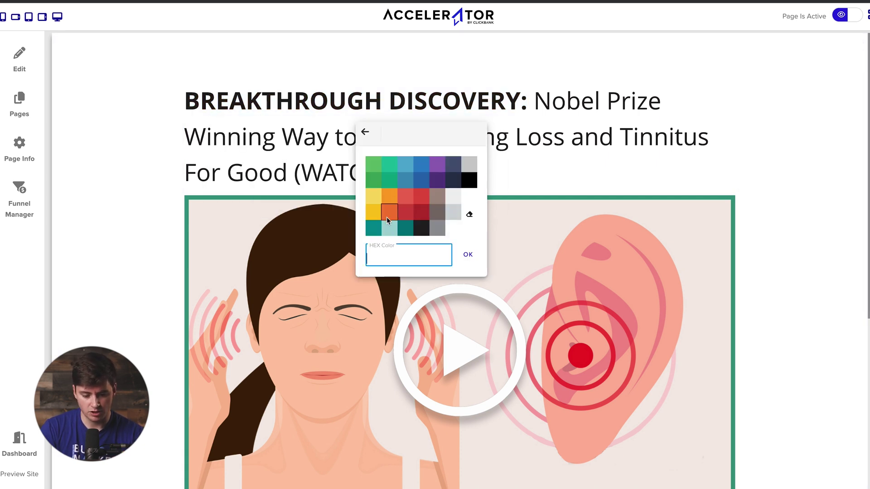
{"action": "left_click", "coordinate": [377, 232]}
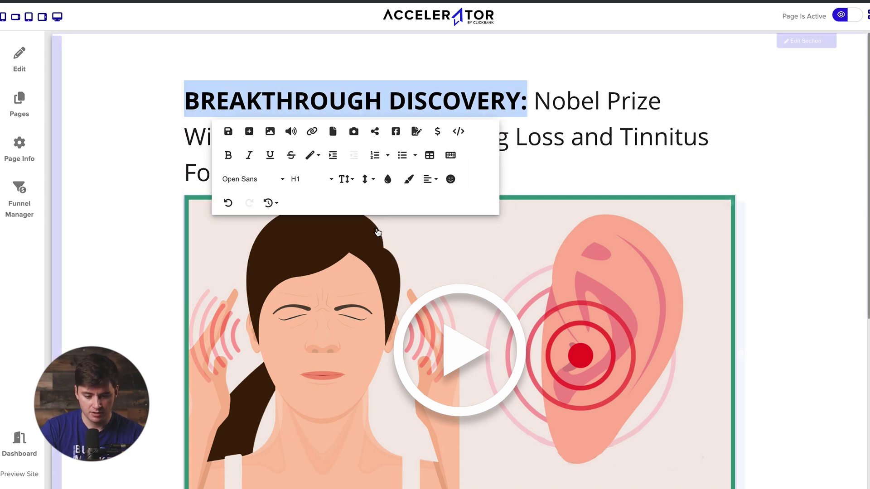
{"action": "left_click", "coordinate": [568, 156]}
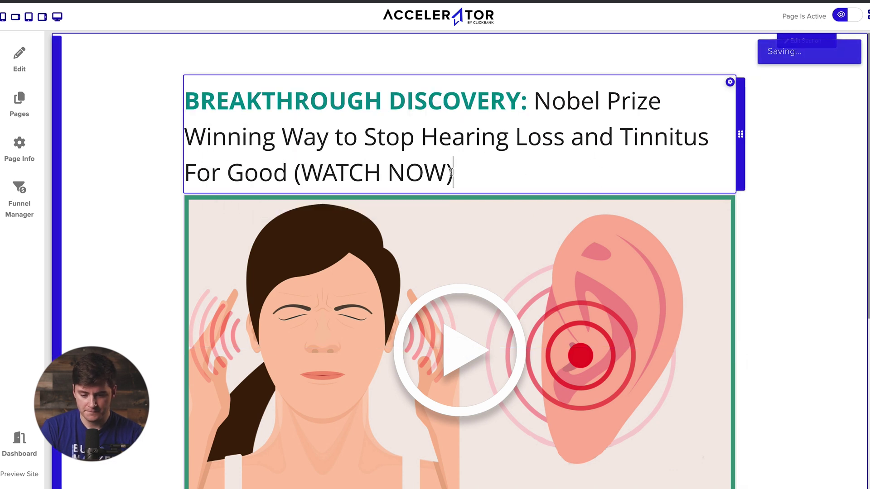
Italicise "(WATCH NOW)" at the end of the headline, leaving it without bold
{"action": "left_click_drag", "start_coordinate": [455, 172], "coordinate": [295, 173]}
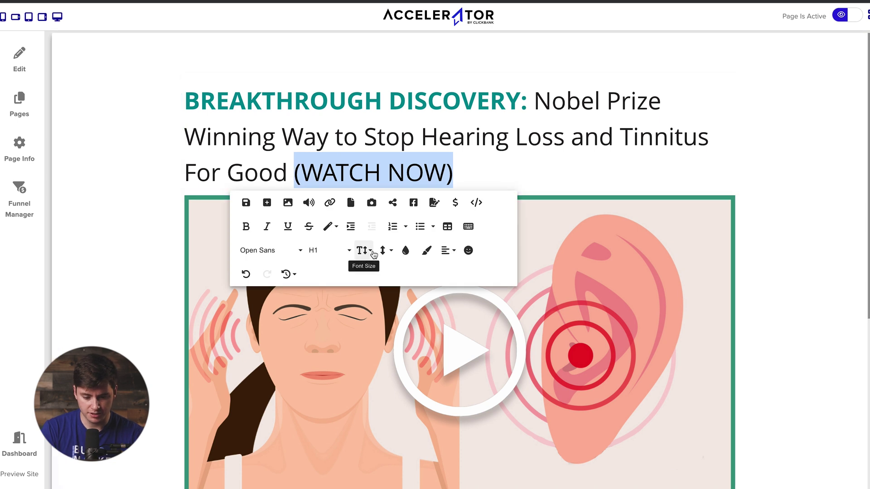
{"action": "left_click", "coordinate": [272, 229]}
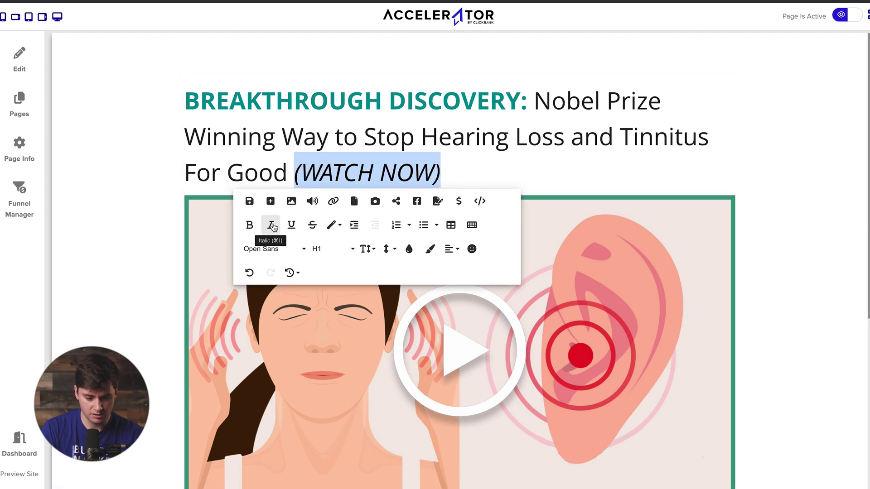
{"action": "left_click", "coordinate": [250, 226]}
{"action": "left_click", "coordinate": [253, 225]}
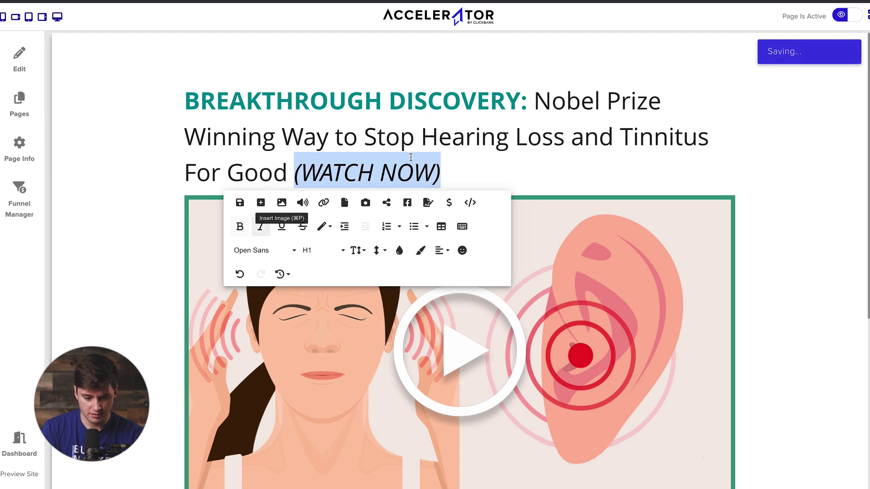
{"action": "left_click", "coordinate": [465, 174]}
Reduce the font size of the entire headline to 36
{"action": "left_click_drag", "start_coordinate": [489, 170], "coordinate": [173, 105]}
{"action": "left_click", "coordinate": [442, 250]}
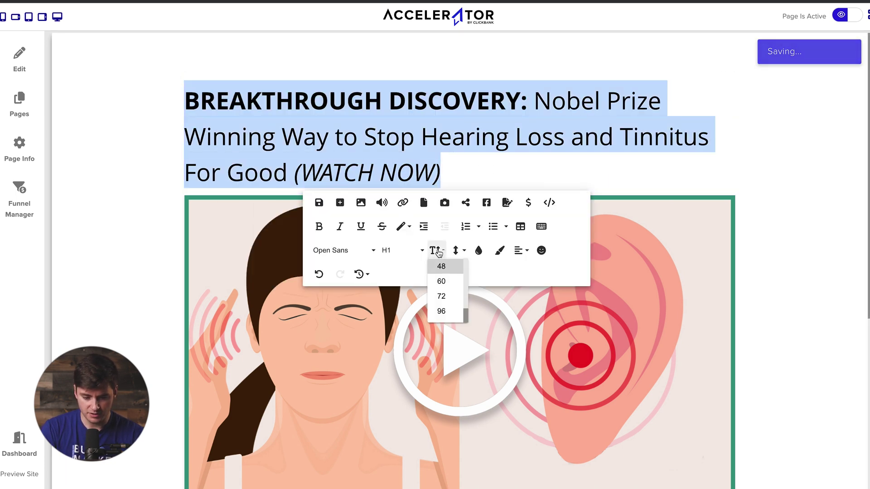
{"action": "left_click", "coordinate": [445, 330]}
{"action": "left_click", "coordinate": [639, 136]}
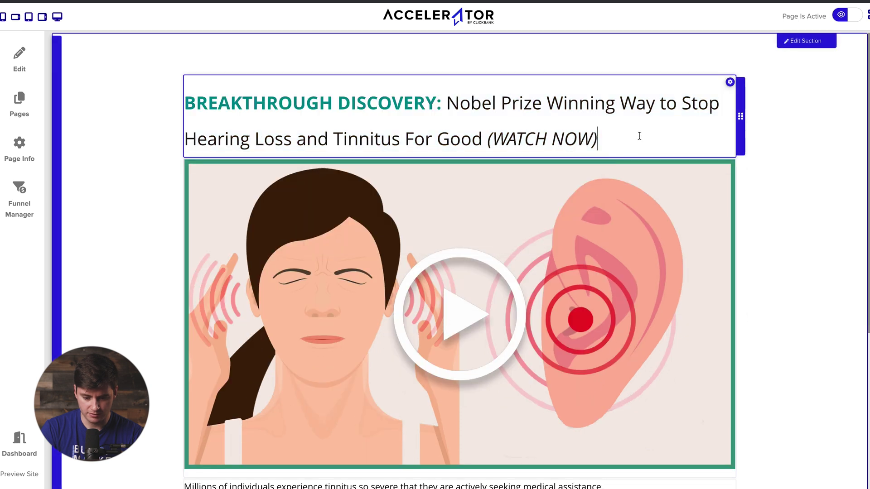
Underline "(WATCH NOW)" at the end of the headline
{"action": "left_click_drag", "start_coordinate": [604, 140], "coordinate": [487, 140]}
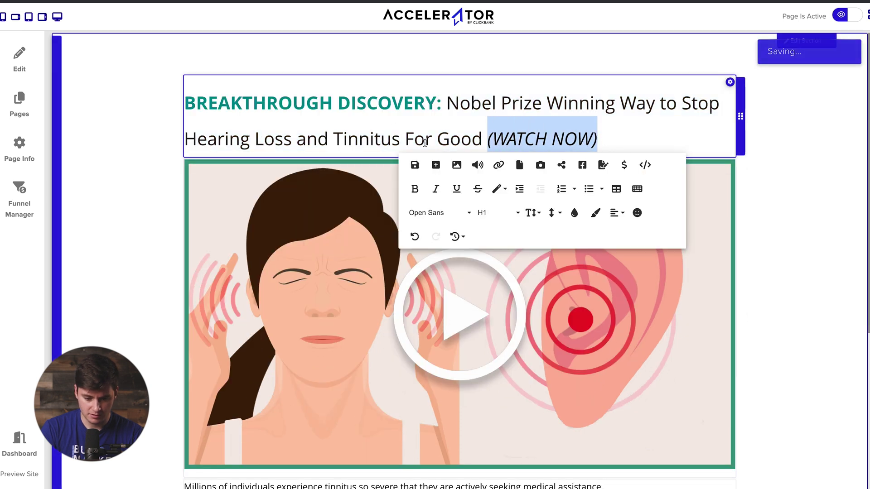
{"action": "left_click", "coordinate": [456, 188]}
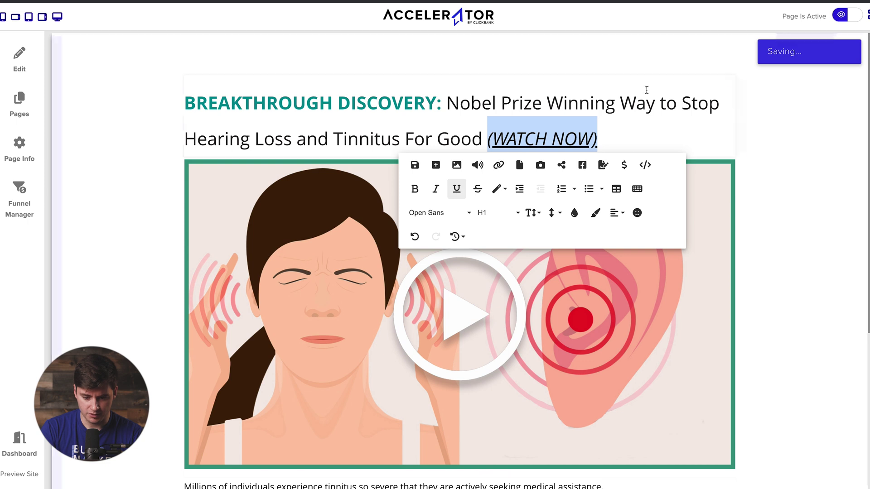
{"action": "left_click", "coordinate": [682, 127]}
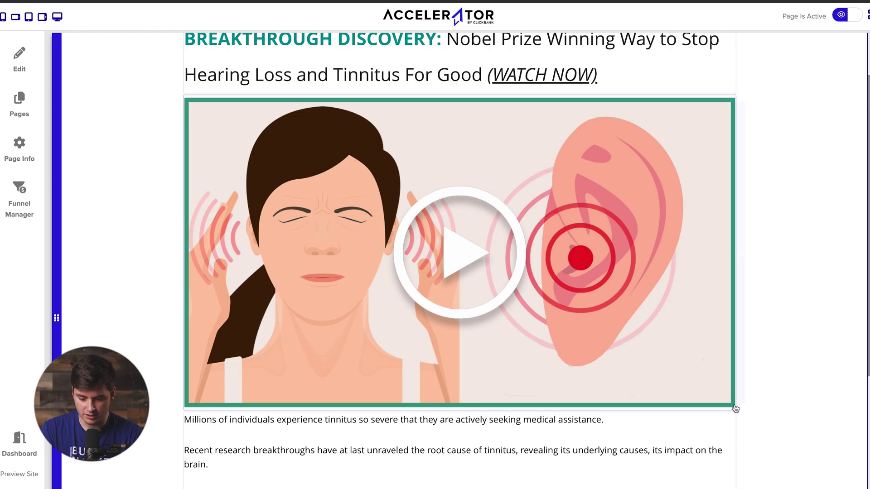
Shrink the tinnitus video image below the headline proportionally to about two thirds of its width
{"action": "left_click", "coordinate": [732, 404]}
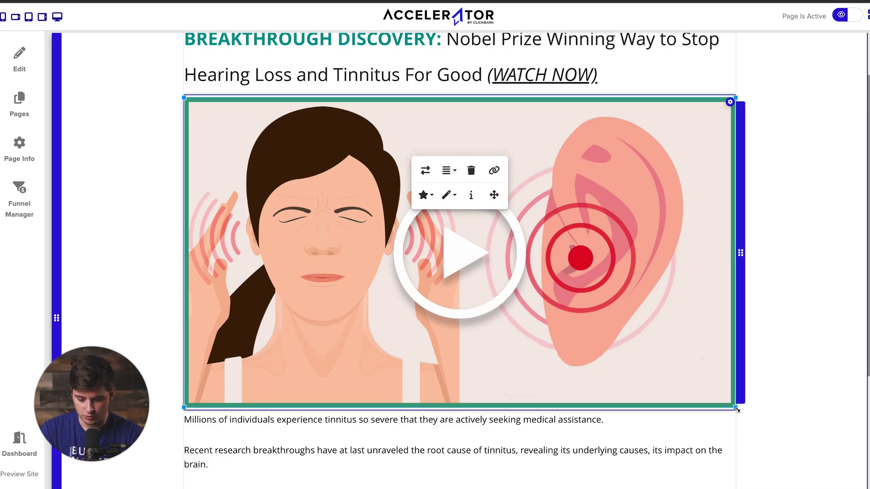
{"action": "left_click_drag", "start_coordinate": [737, 409], "coordinate": [613, 296]}
{"action": "scroll", "coordinate": [680, 292], "scroll_direction": "up", "scroll_amount": 2}
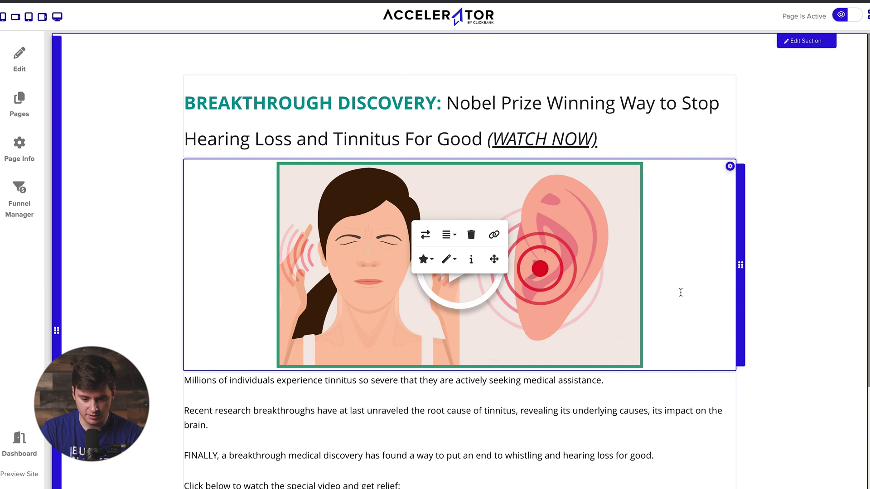
{"action": "left_click", "coordinate": [767, 333]}
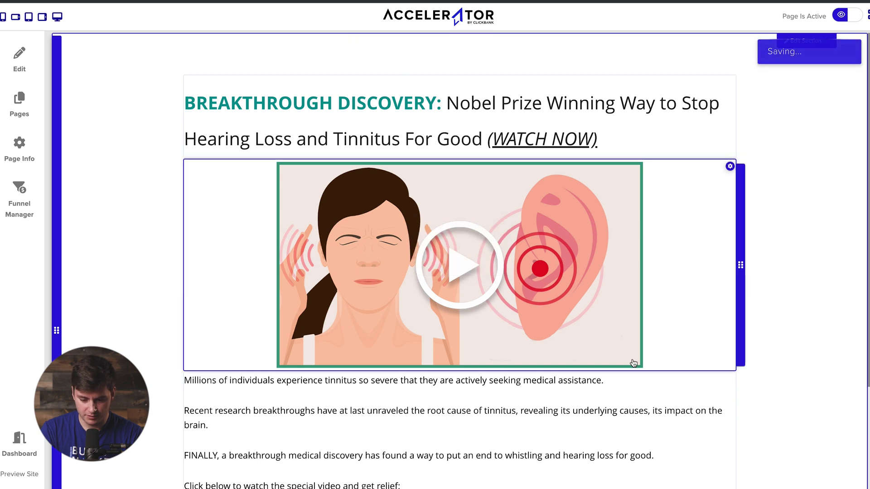
Set the line height of all the body copy between the image and the Watch Video button to 1.15
{"action": "scroll", "coordinate": [611, 349], "scroll_direction": "down", "scroll_amount": 4}
{"action": "left_click", "coordinate": [611, 347]}
{"action": "scroll", "coordinate": [611, 347], "scroll_direction": "up", "scroll_amount": 1}
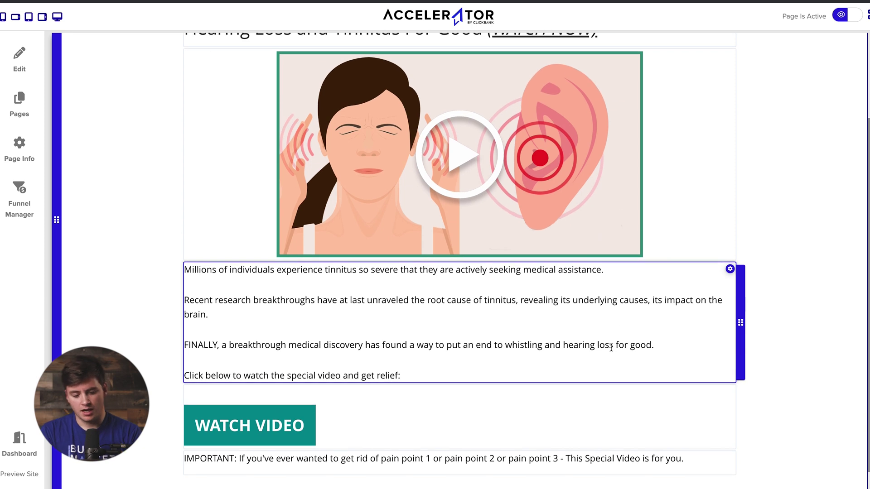
{"action": "left_click_drag", "start_coordinate": [417, 376], "coordinate": [180, 272]}
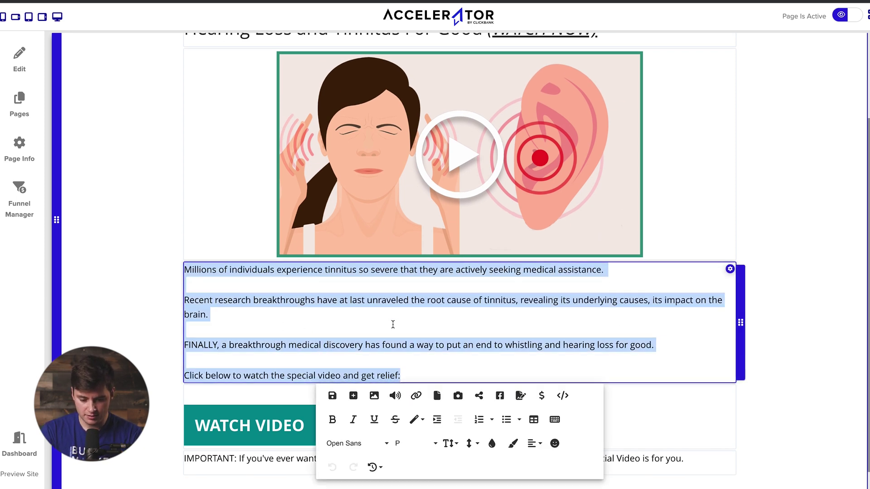
{"action": "left_click", "coordinate": [473, 444]}
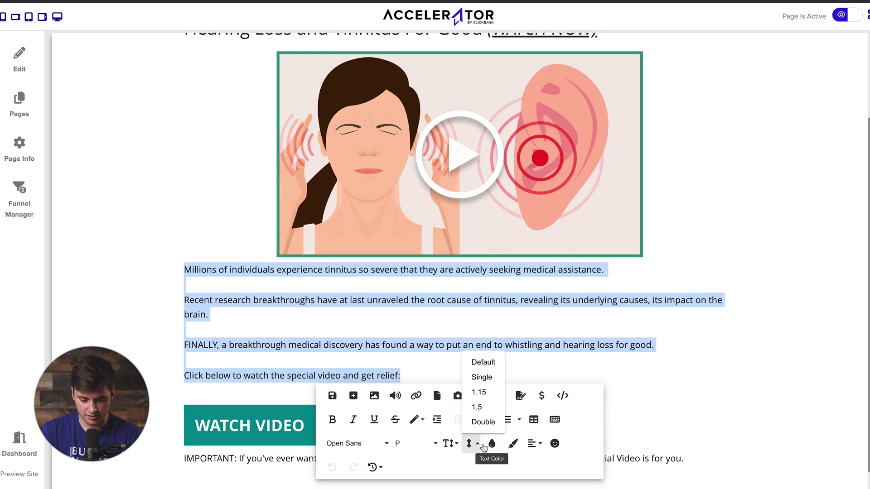
{"action": "left_click", "coordinate": [484, 393]}
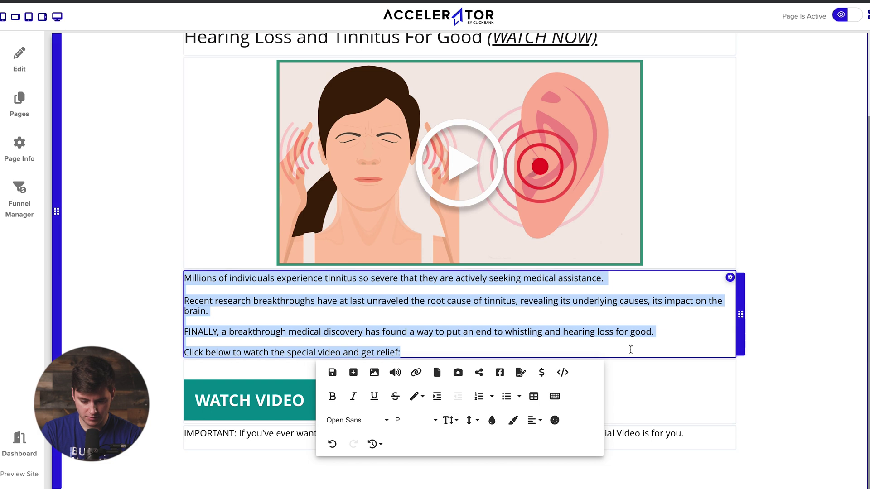
{"action": "left_click", "coordinate": [748, 248]}
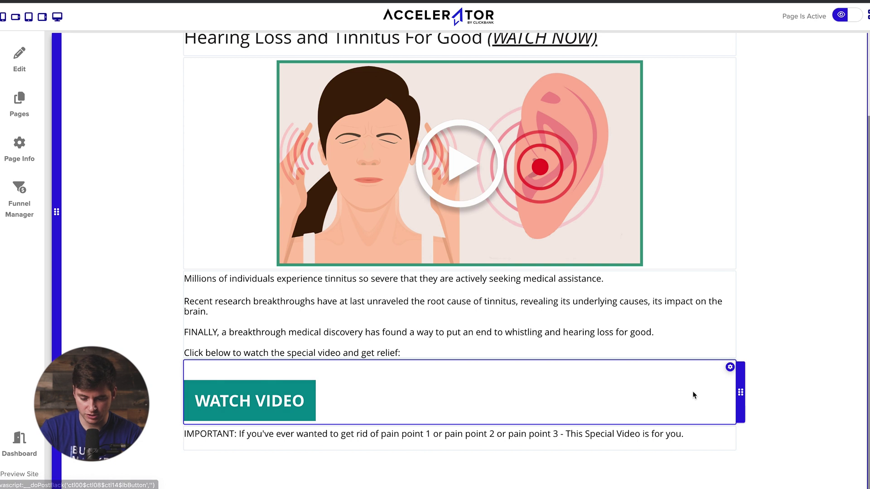
Open the settings of the Watch Video button and change its text to "Watch Video Now!"
{"action": "left_click", "coordinate": [733, 368]}
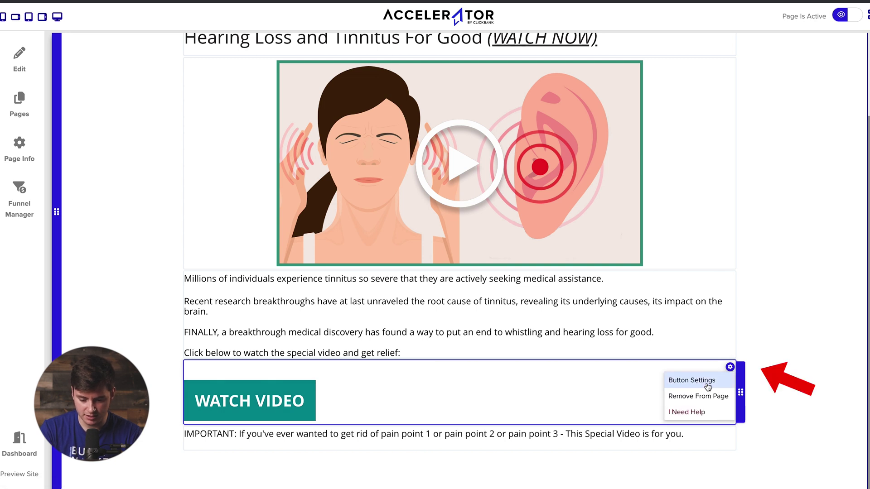
{"action": "left_click", "coordinate": [706, 383]}
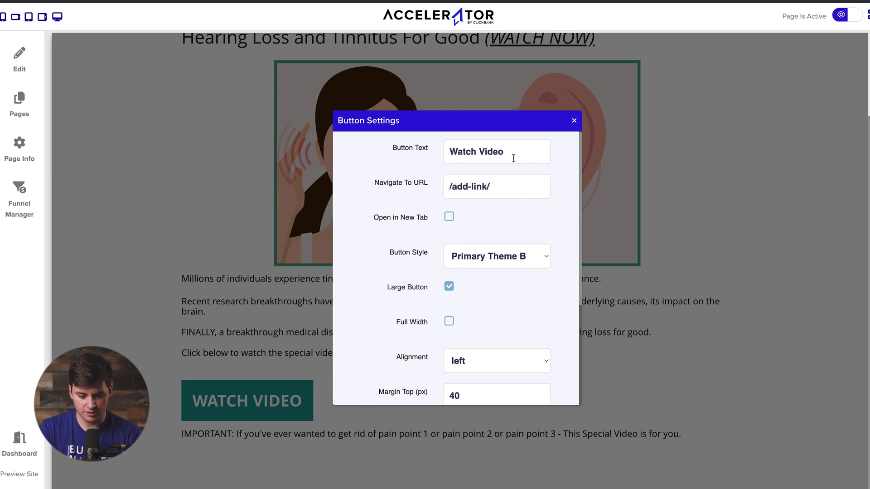
{"action": "left_click", "coordinate": [513, 158]}
{"action": "type", "text": "Now"}
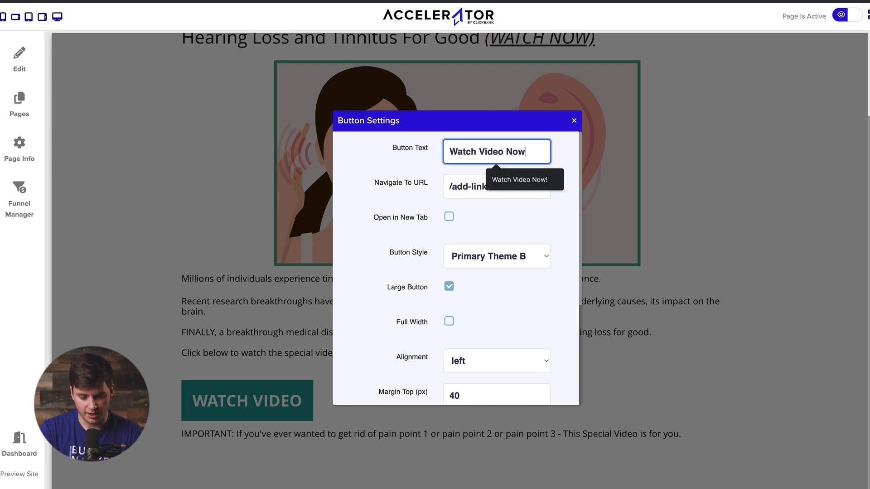
{"action": "type", "text": "!"}
{"action": "triple_click", "coordinate": [507, 186]}
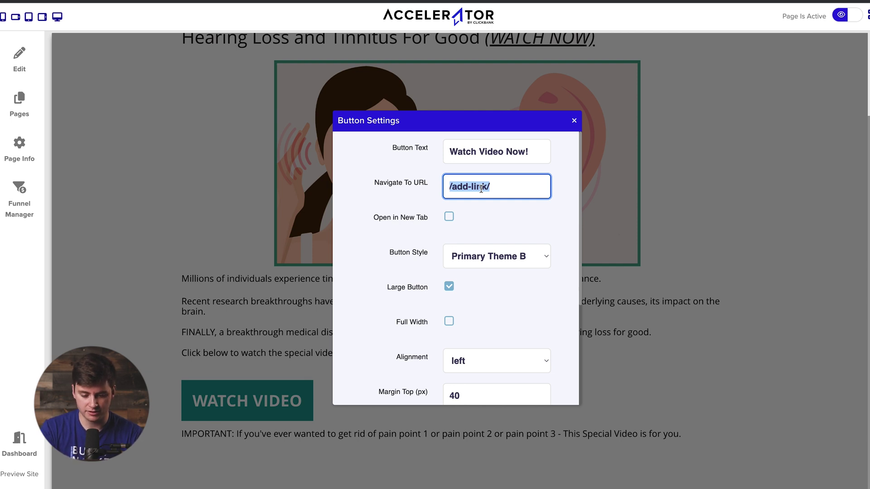
Set the button's alignment to center, its top margin to 20 px and its bottom margin to 10 px
{"action": "scroll", "coordinate": [486, 281], "scroll_direction": "down", "scroll_amount": 3}
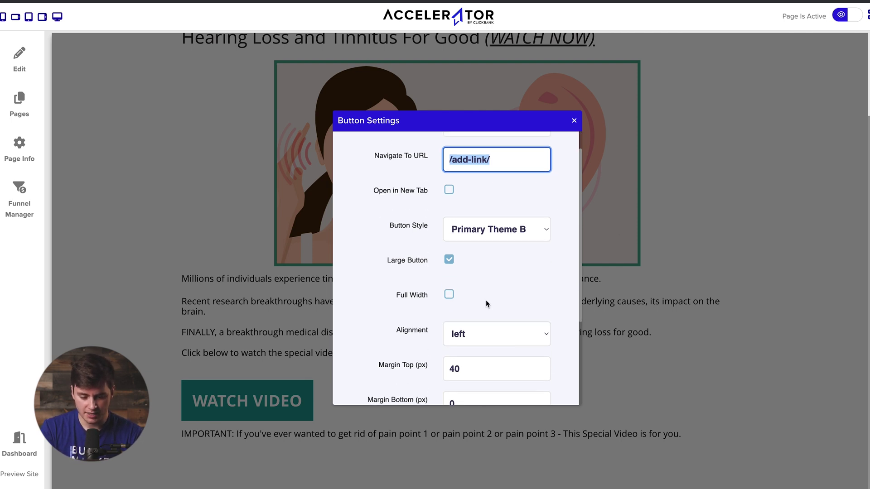
{"action": "left_click", "coordinate": [502, 251]}
{"action": "left_click", "coordinate": [487, 269]}
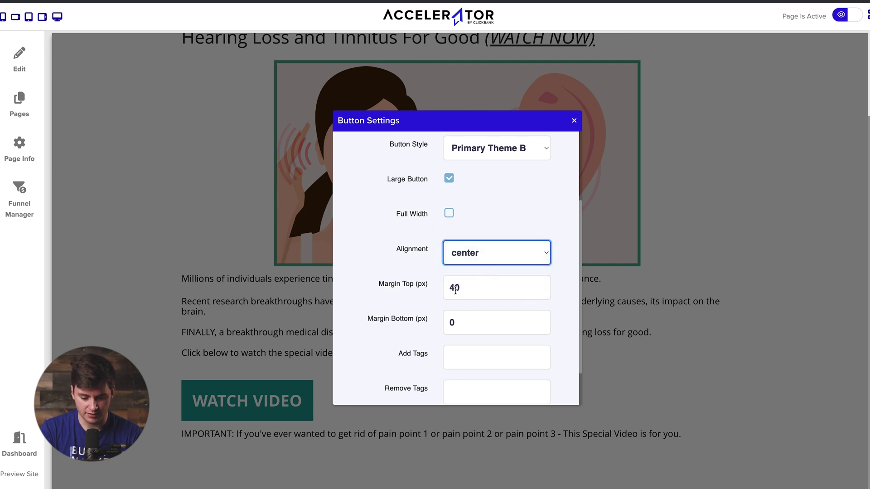
{"action": "double_click", "coordinate": [460, 283]}
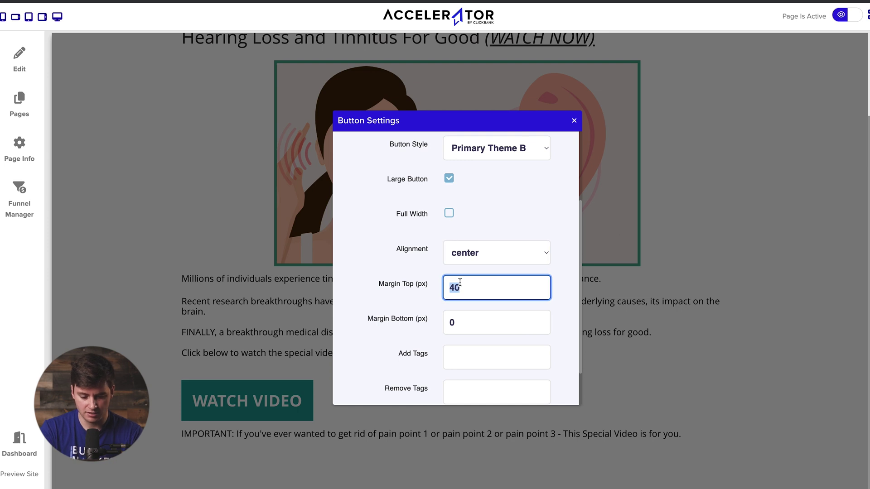
{"action": "type", "text": "2"}
{"action": "double_click", "coordinate": [461, 326]}
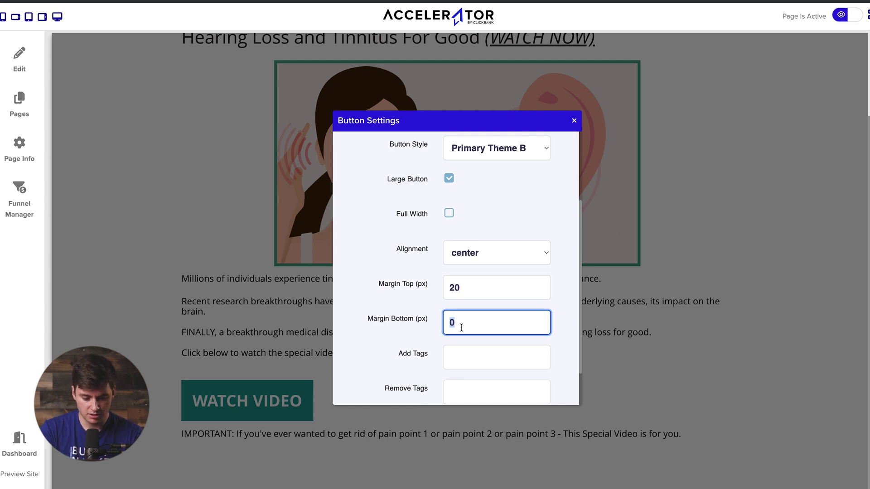
{"action": "type", "text": "10"}
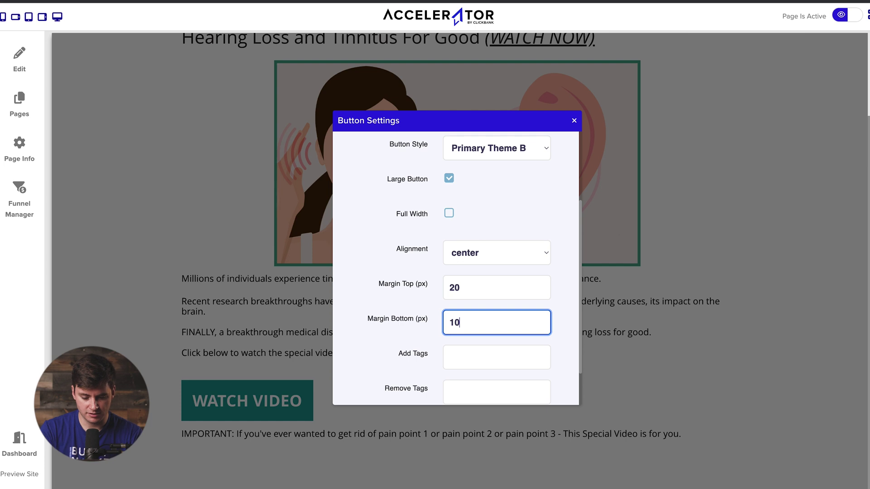
Save the Watch Video button's settings and close the settings window to return to the page
{"action": "scroll", "coordinate": [443, 327], "scroll_direction": "down", "scroll_amount": 2}
{"action": "left_click", "coordinate": [444, 375]}
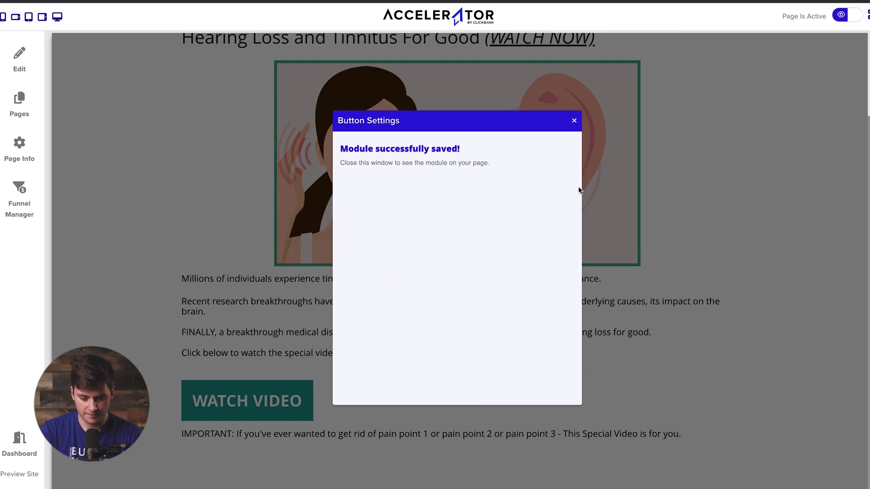
{"action": "left_click", "coordinate": [573, 122]}
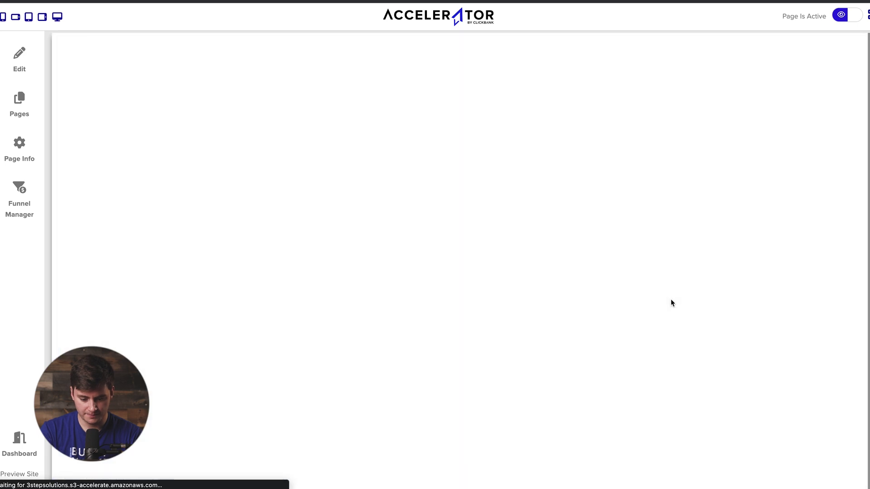
{"action": "scroll", "coordinate": [671, 299], "scroll_direction": "down", "scroll_amount": 3}
{"action": "scroll", "coordinate": [671, 298], "scroll_direction": "up", "scroll_amount": 1}
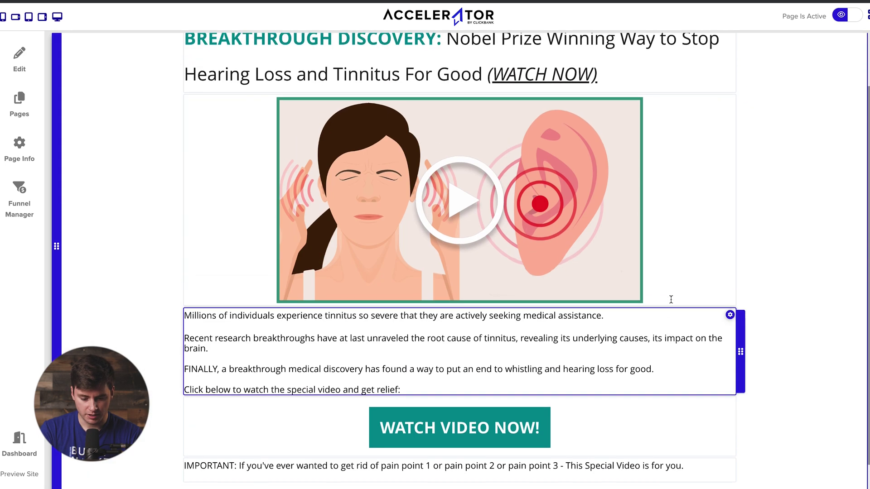
Make the word "IMPORTANT:" in the line below the button bold and underlined
{"action": "scroll", "coordinate": [670, 298], "scroll_direction": "down", "scroll_amount": 1}
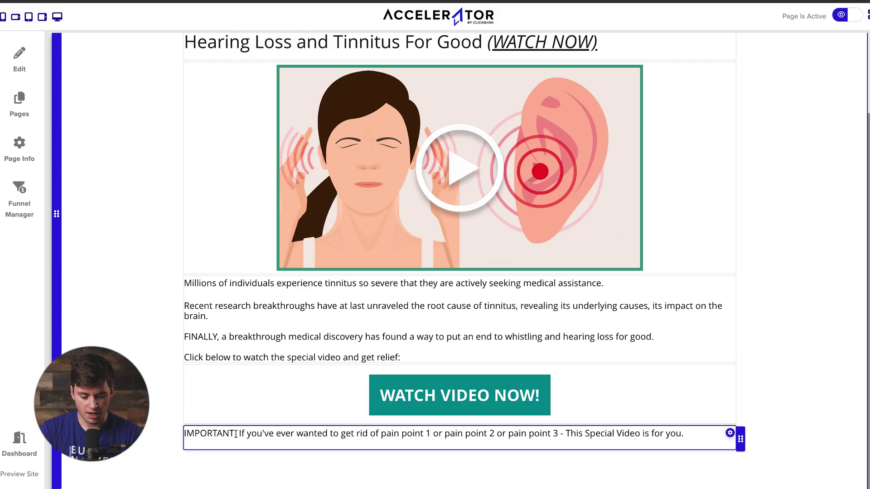
{"action": "left_click_drag", "start_coordinate": [235, 433], "coordinate": [182, 434]}
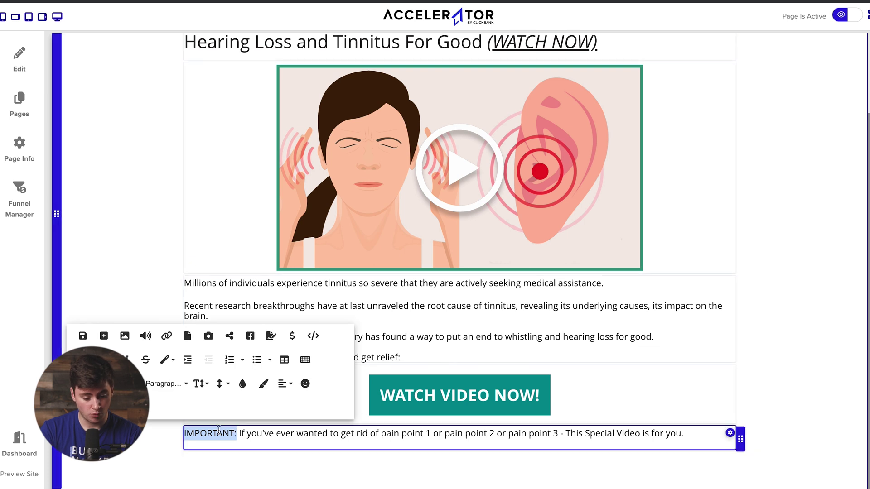
{"action": "key", "text": "ctrl+b"}
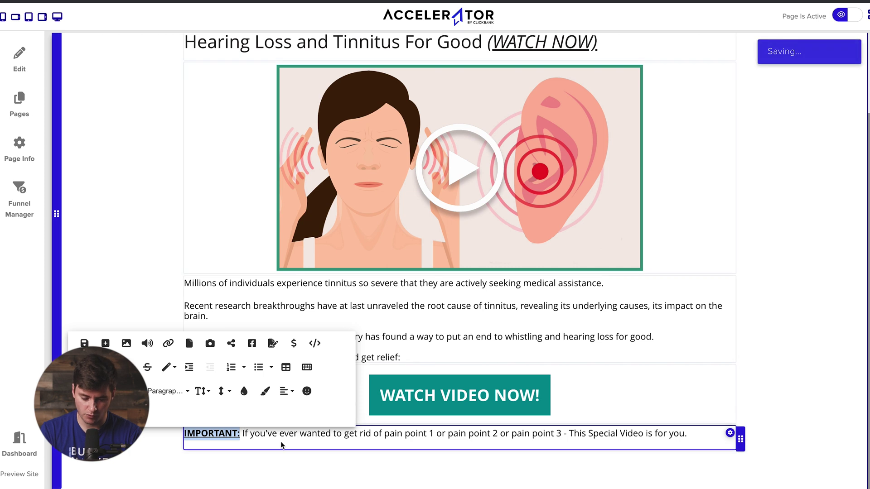
{"action": "left_click", "coordinate": [379, 443]}
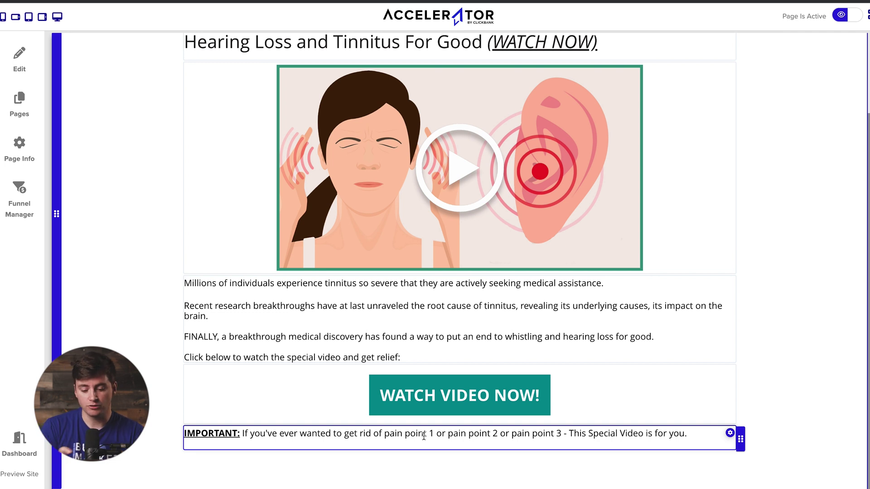
Link the text "This Special Video is for you." at the end of the IMPORTANT line to /hoplink/
{"action": "left_click_drag", "start_coordinate": [556, 439], "coordinate": [391, 434]}
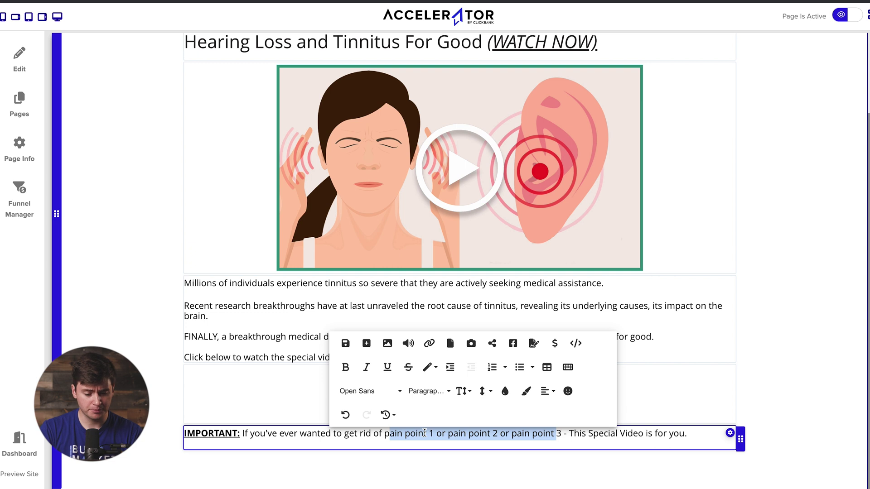
{"action": "left_click", "coordinate": [349, 434]}
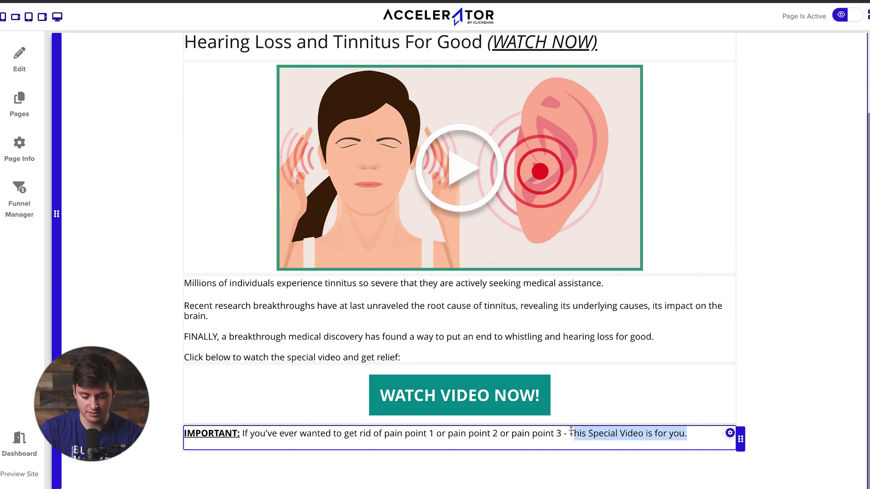
{"action": "left_click_drag", "start_coordinate": [570, 430], "coordinate": [569, 431]}
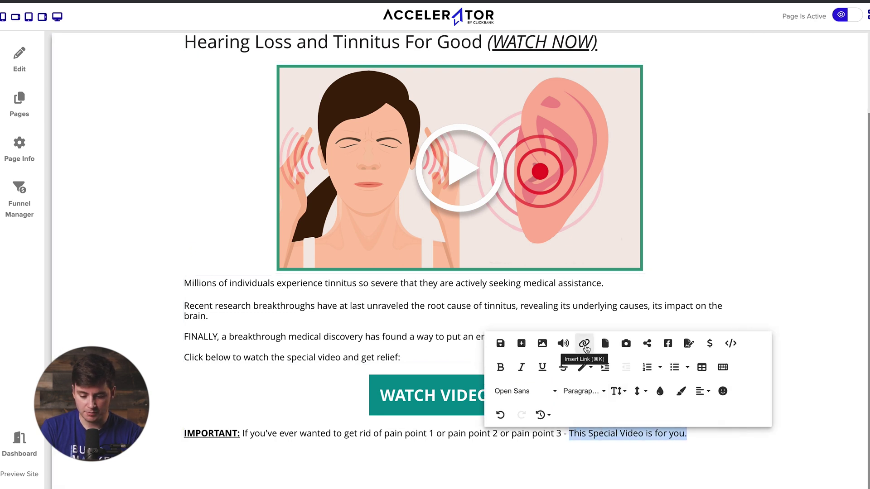
{"action": "left_click", "coordinate": [583, 344]}
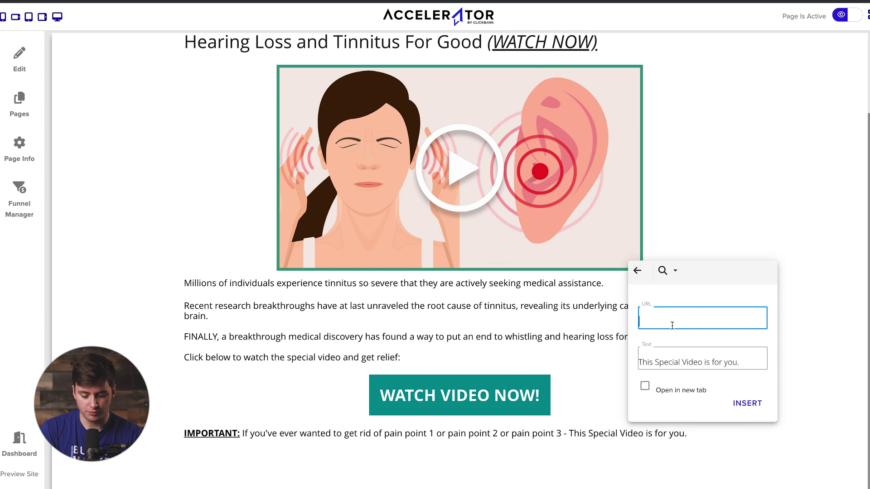
{"action": "type", "text": "/hoplink"}
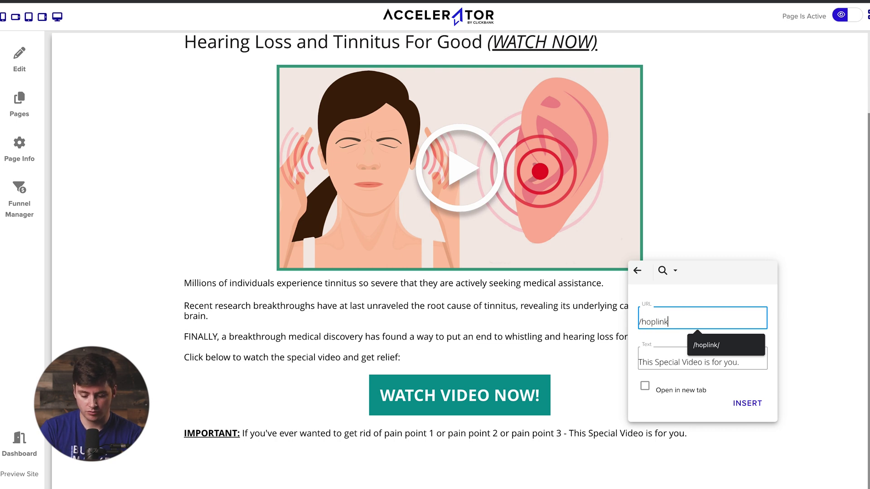
{"action": "type", "text": "/"}
{"action": "left_click", "coordinate": [747, 402]}
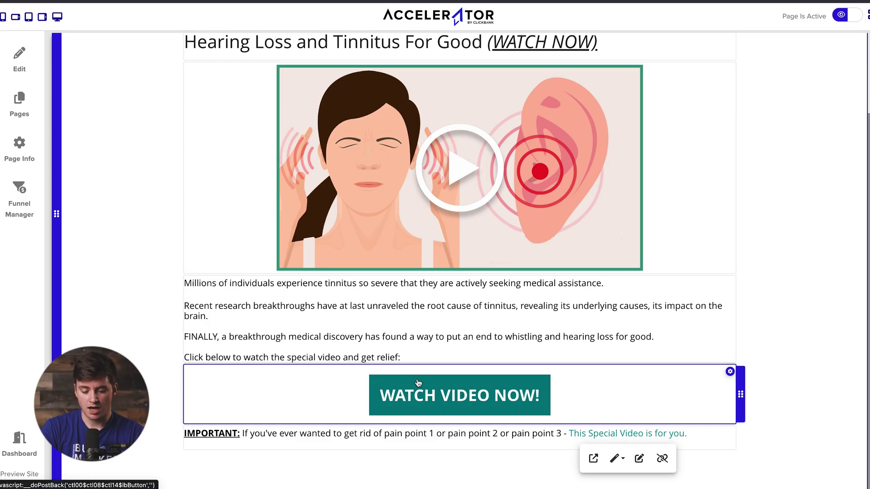
Select all the body copy between the image and the Watch Video Now button
{"action": "left_click_drag", "start_coordinate": [422, 357], "coordinate": [174, 284]}
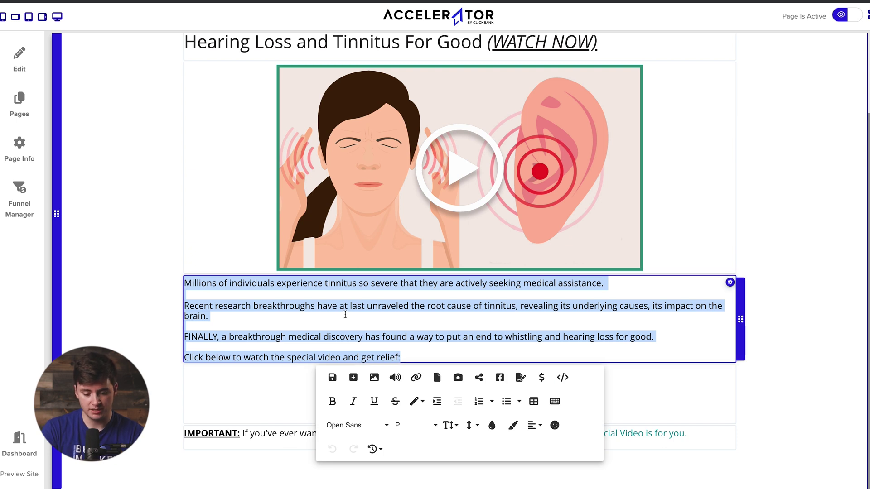